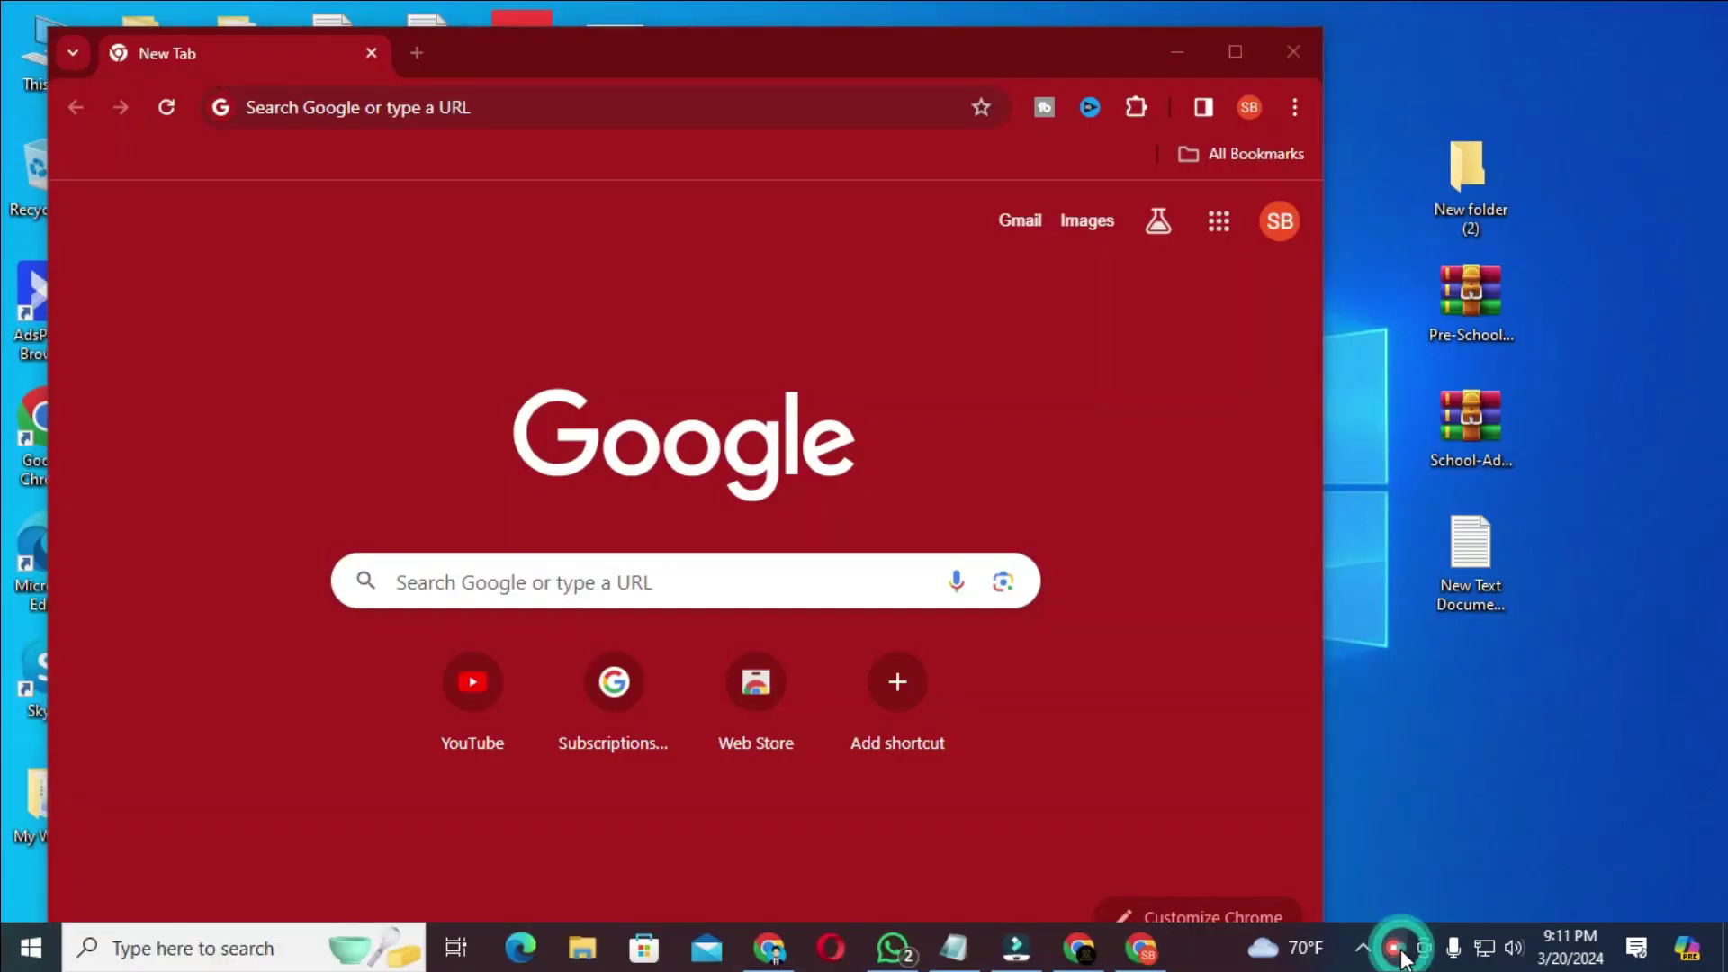
- Leave the Gmail approval email and bring up the blank Chrome new-tab window
right_click(1401, 950)
left_click(1503, 780)
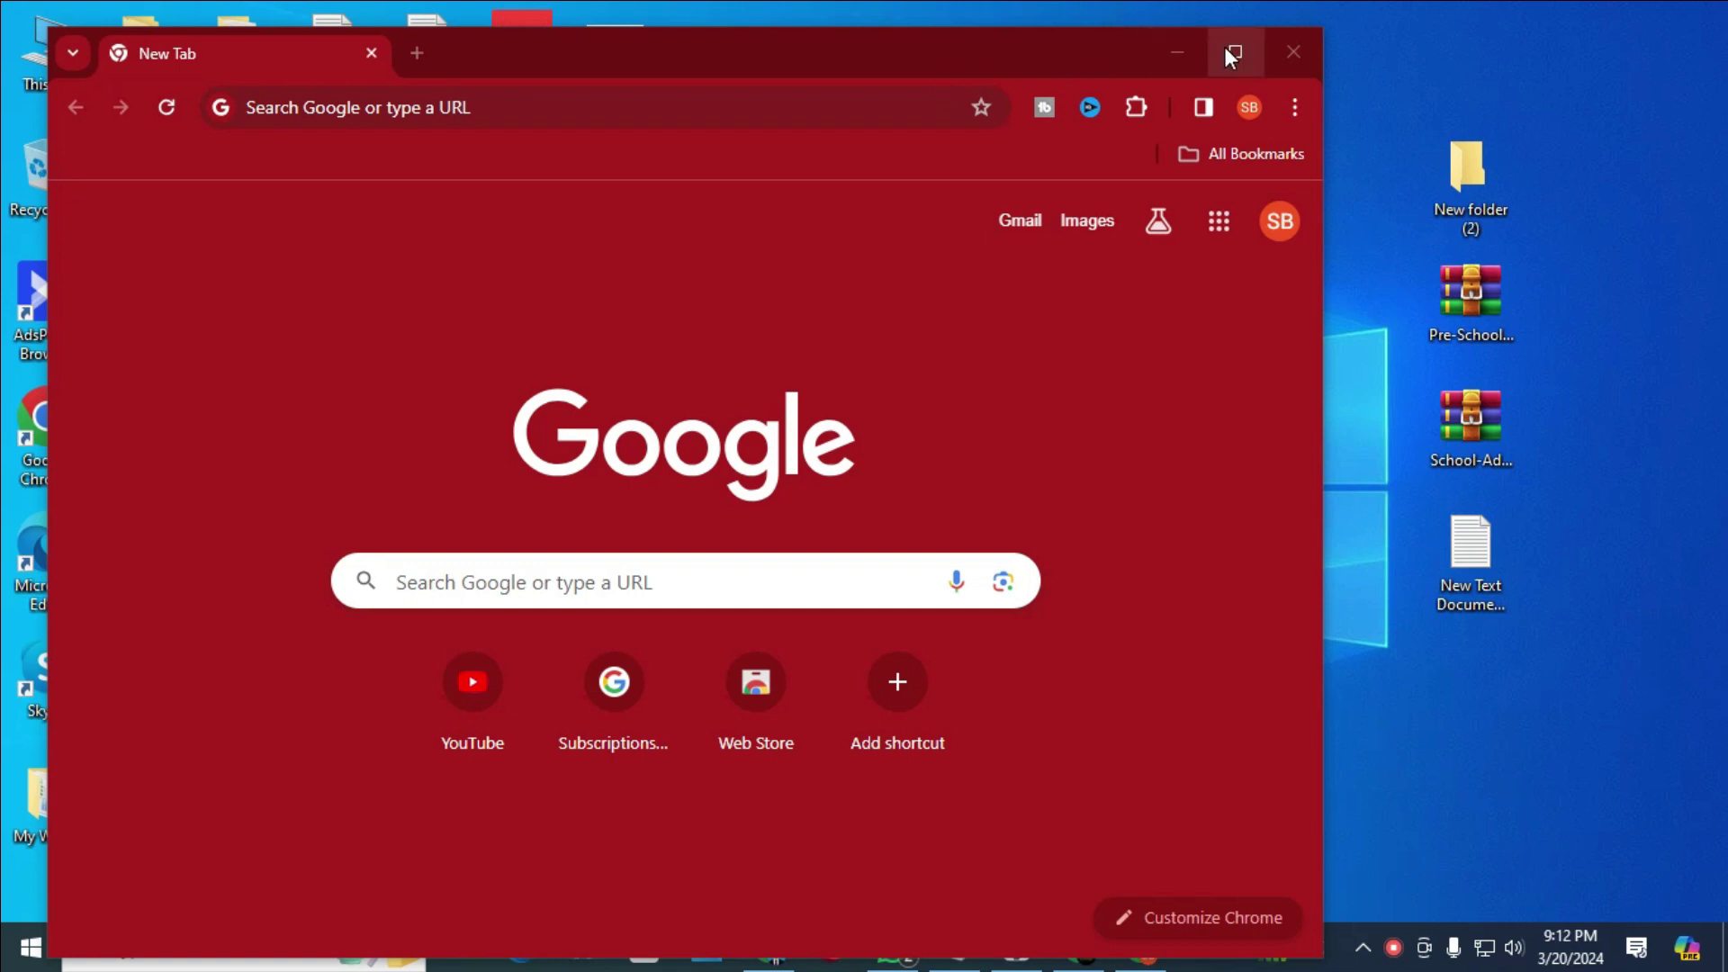
- Get the tinyurl registration link from the Notepad notes, then return to Chrome's new tab
left_click(1164, 54)
left_click(953, 947)
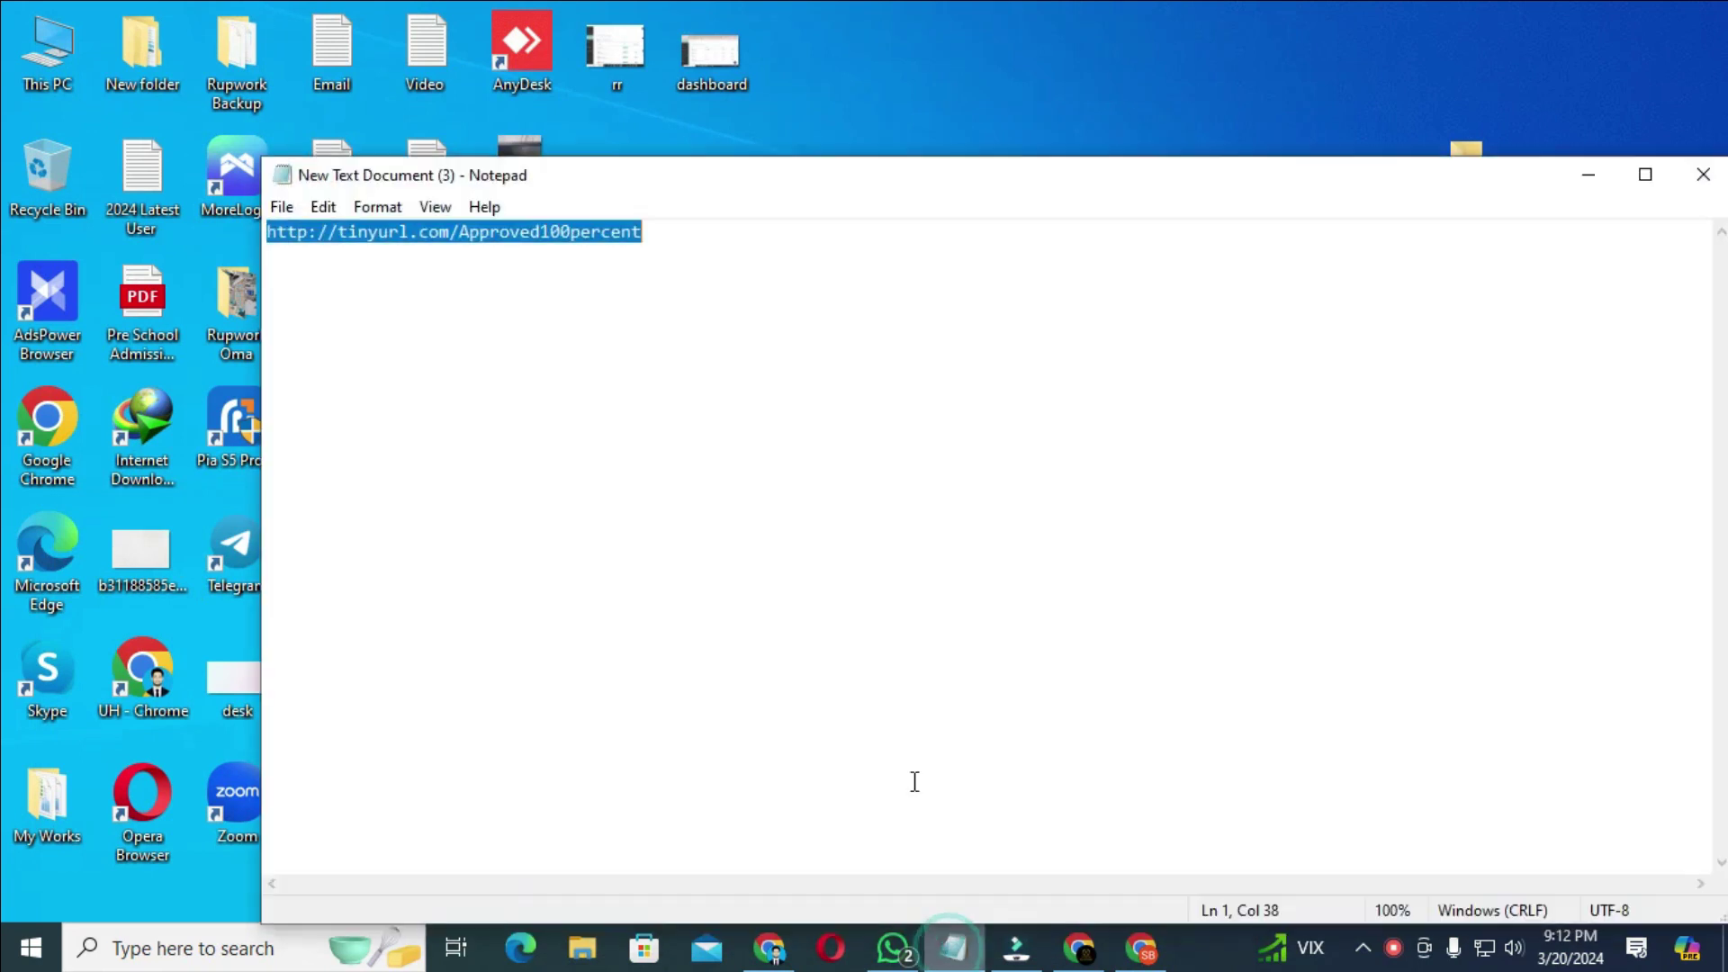
left_click(1592, 173)
left_click(1144, 936)
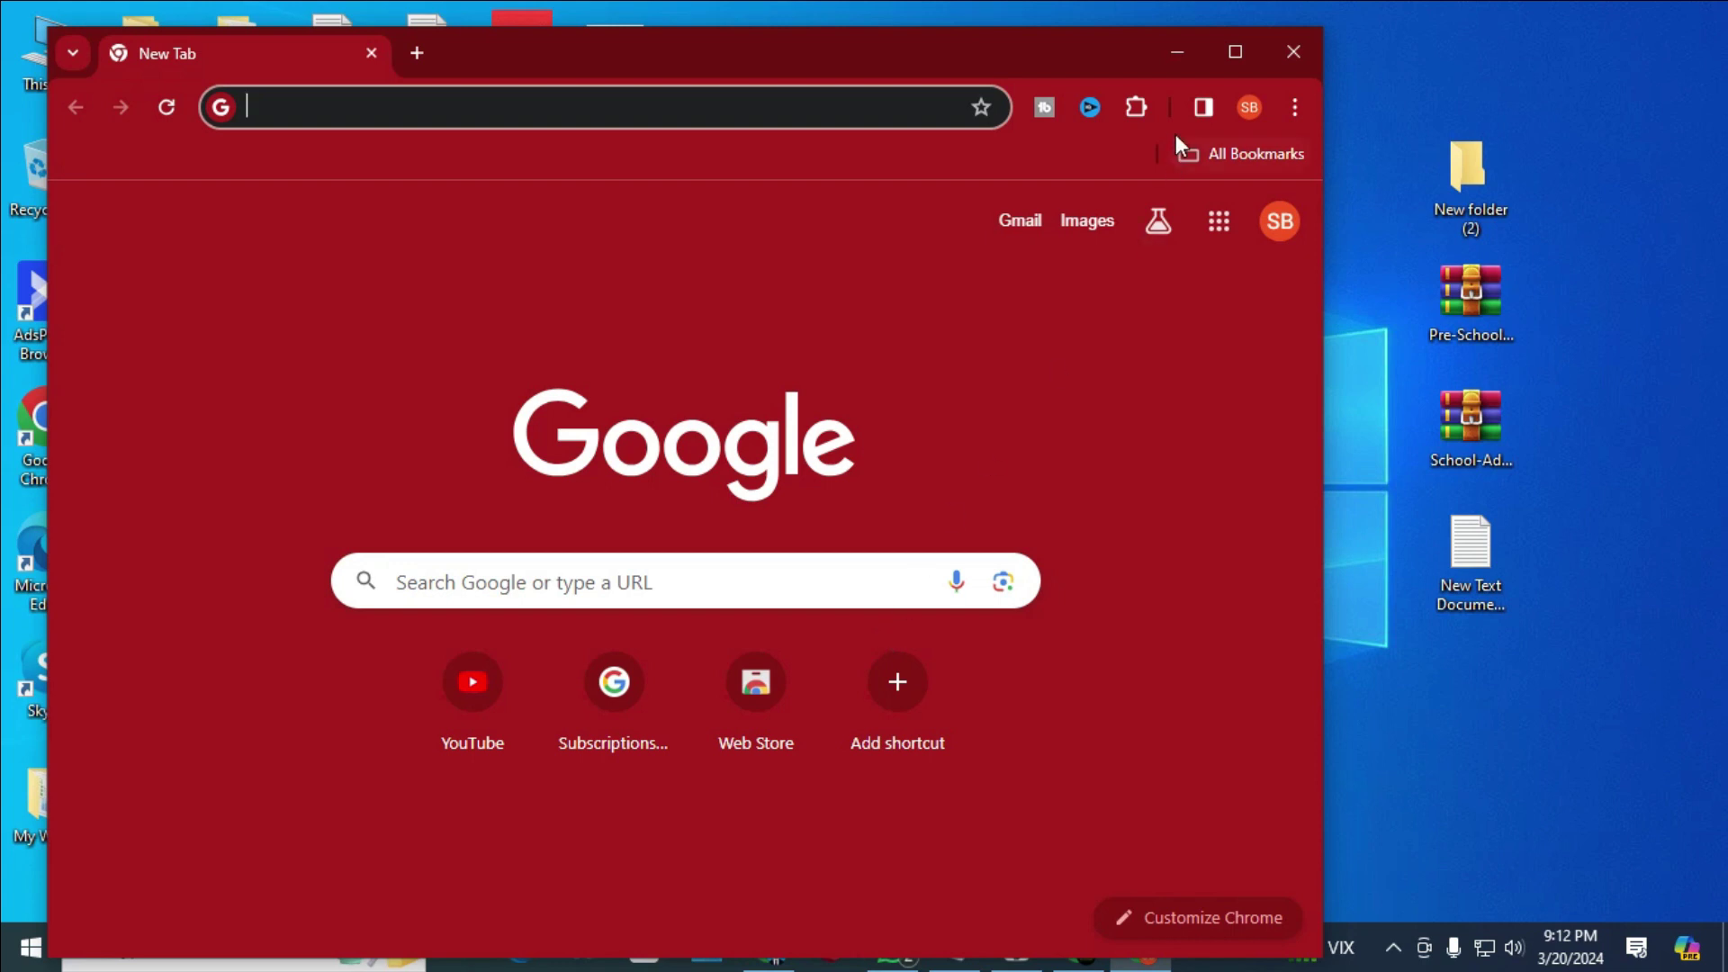
- Maximize Chrome and load the pasted tinyurl link to reach the AdBlueMedia Register form
left_click(1231, 72)
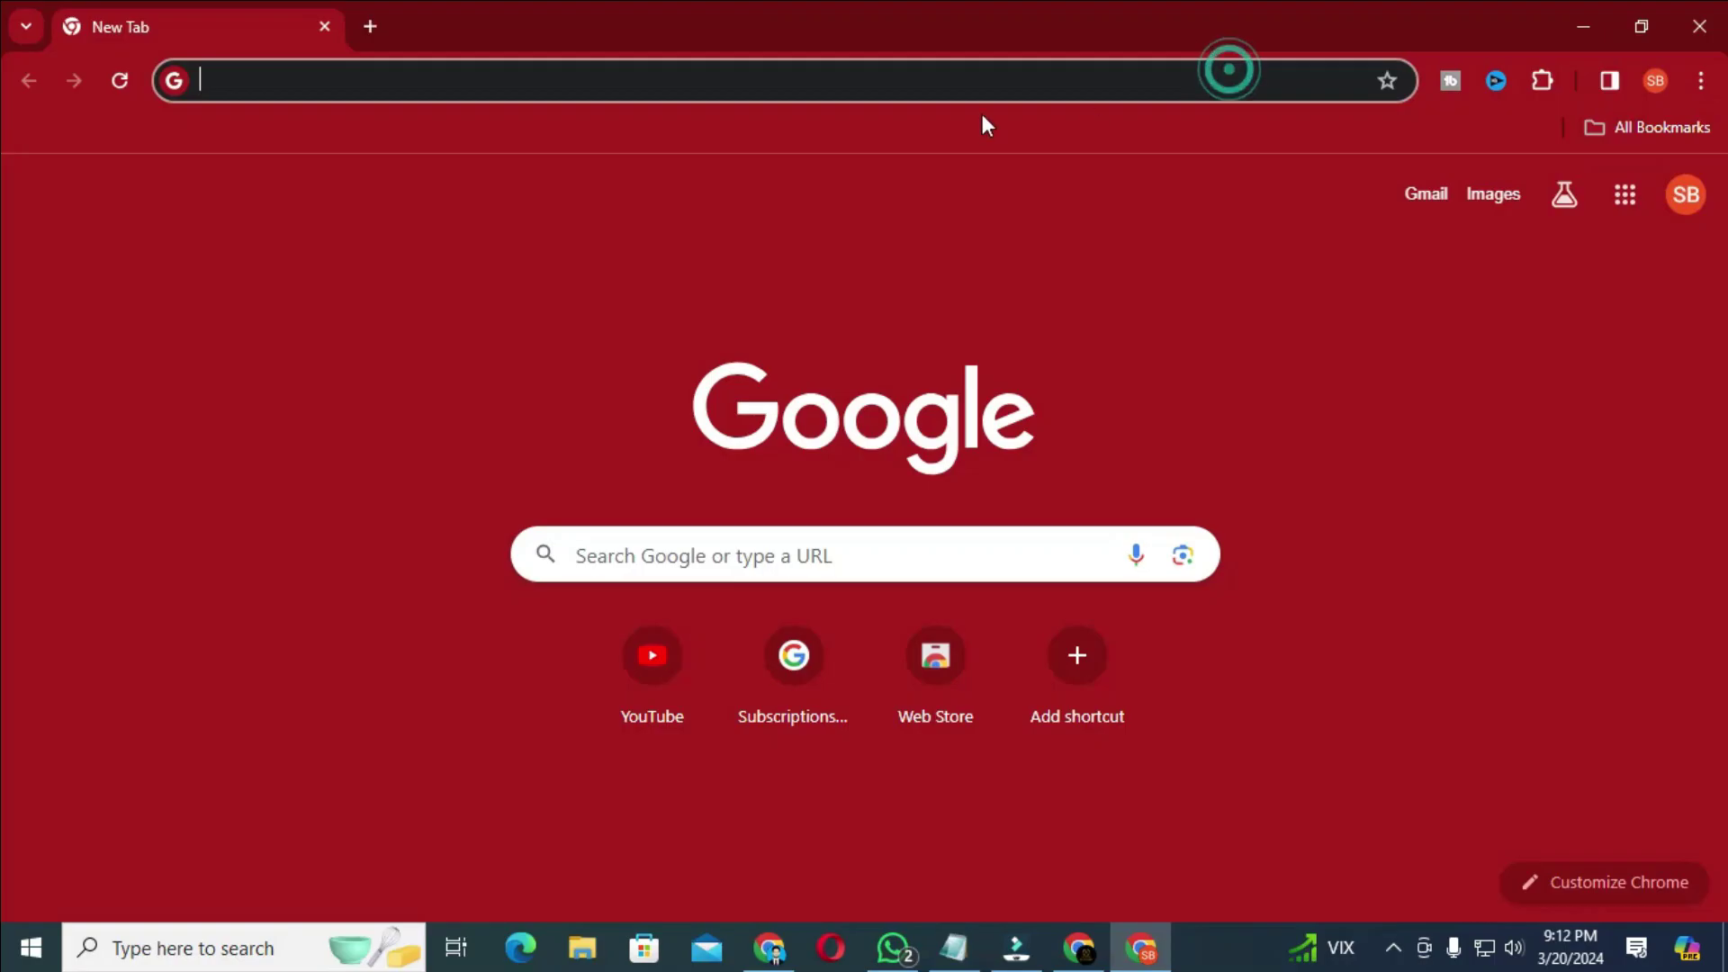
left_click(783, 83)
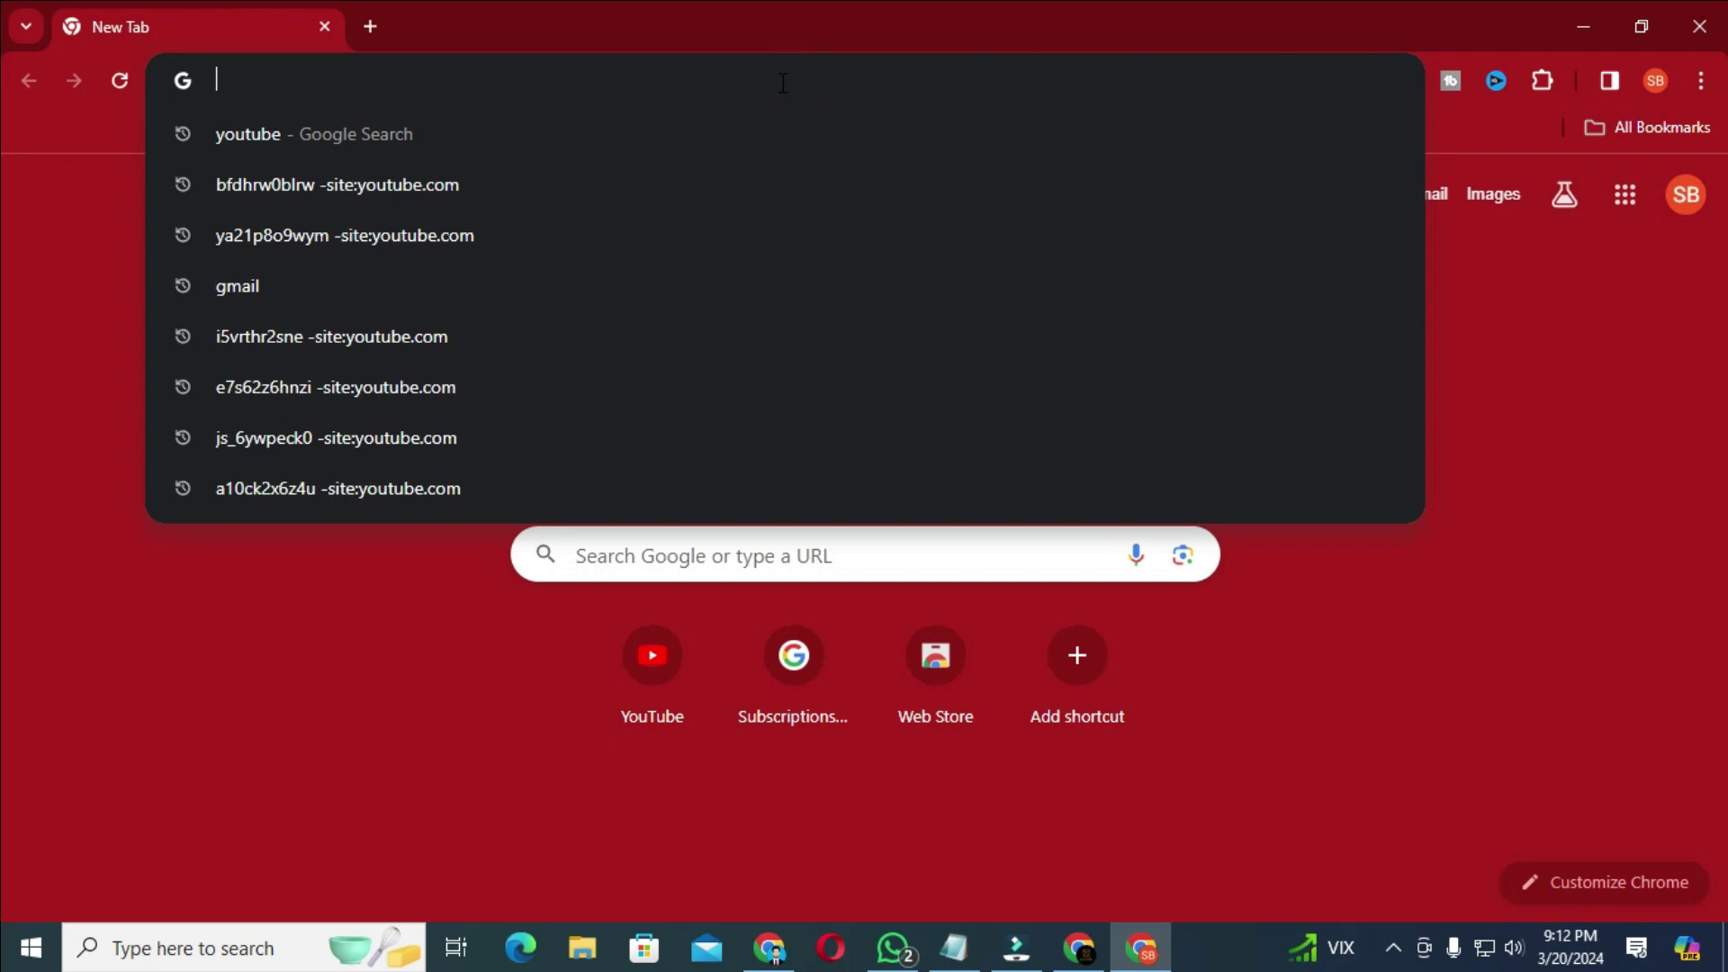
key("Return")
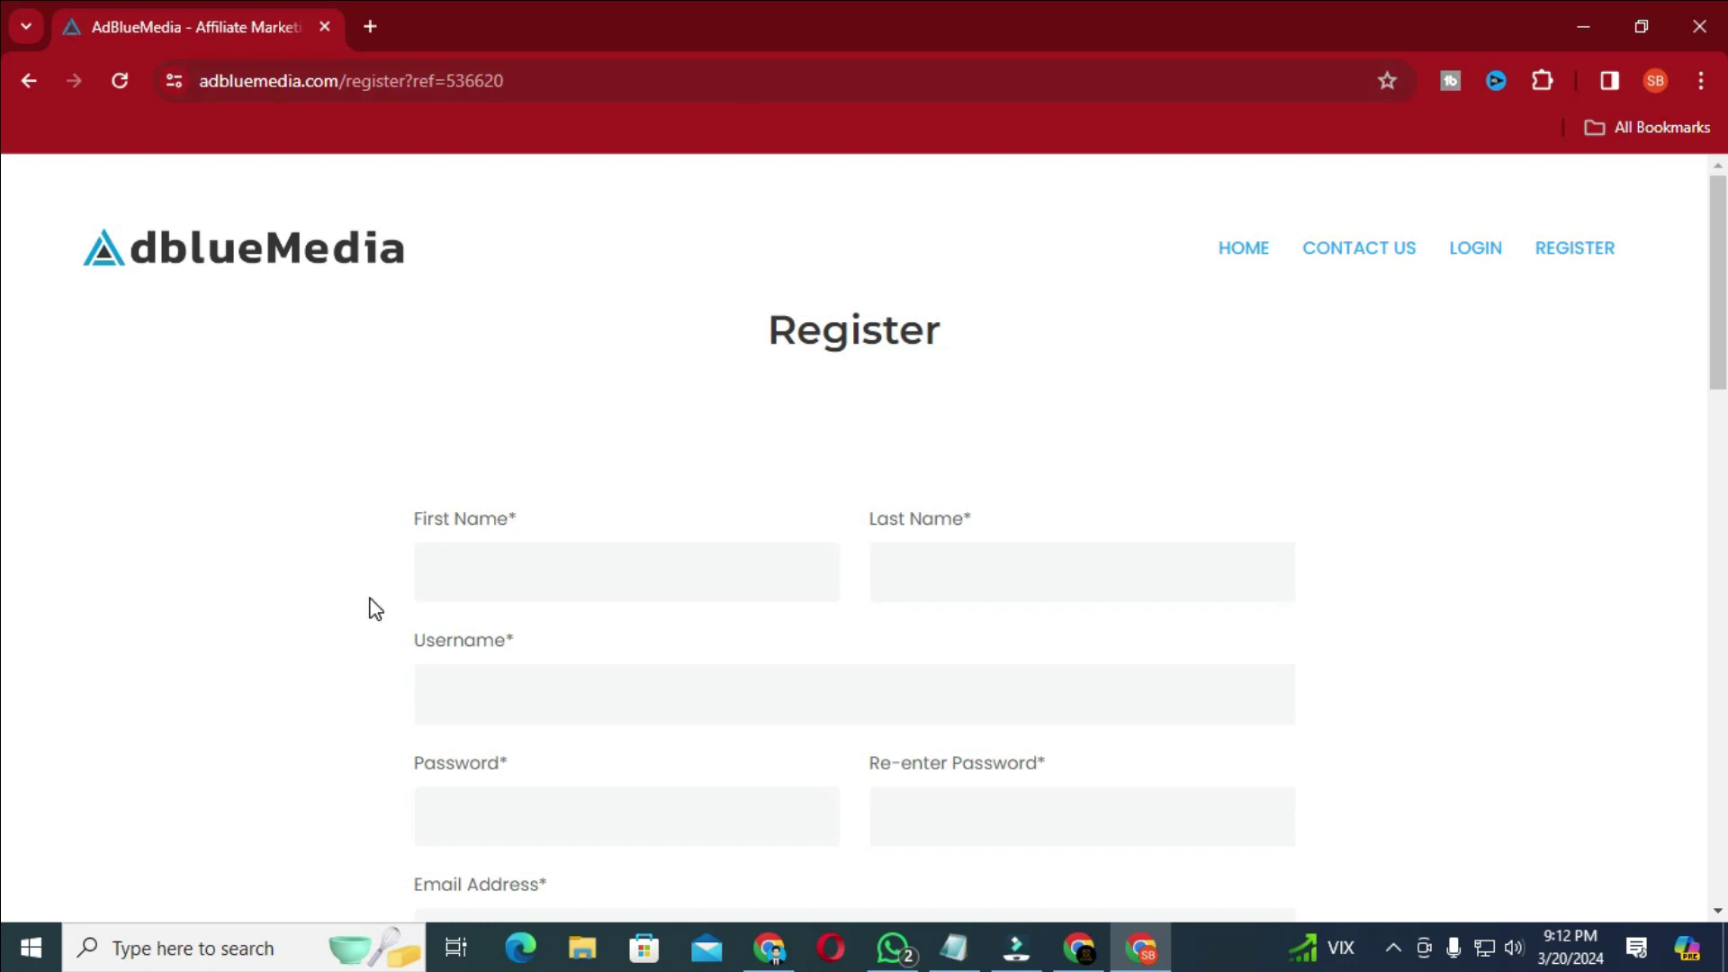
left_click(477, 581)
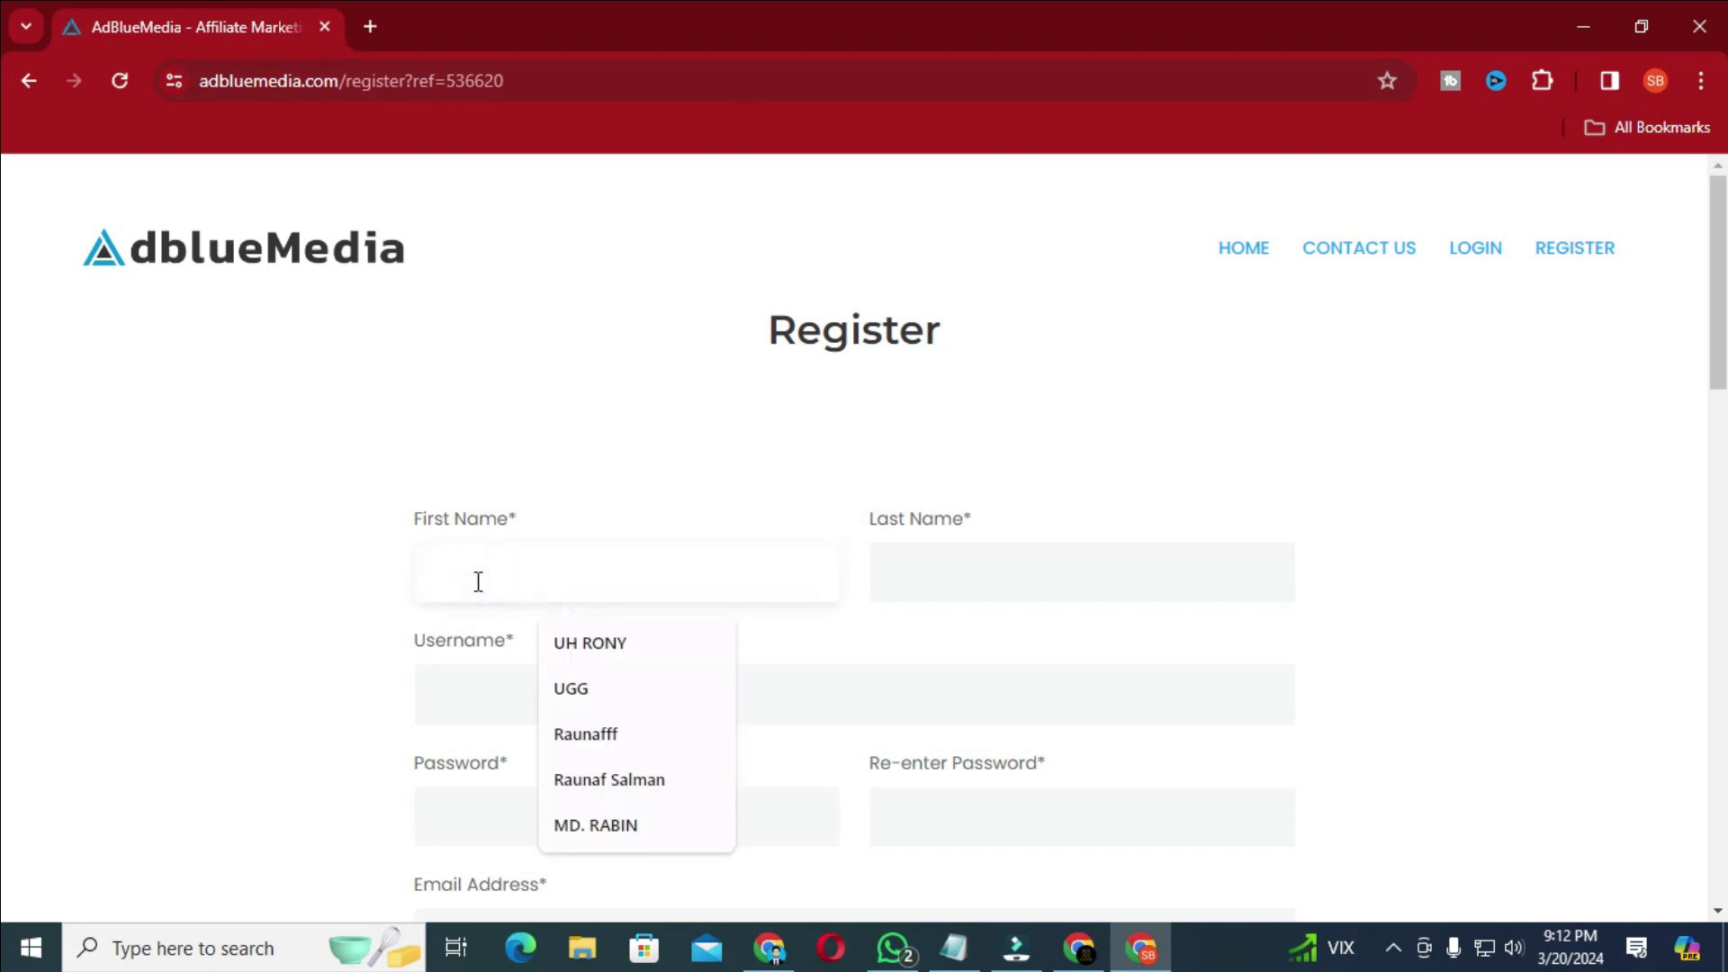
- Enter the first and last name, the saved e-mail as username, and the password twice
type("MD")
left_click(962, 570)
type("HASAN")
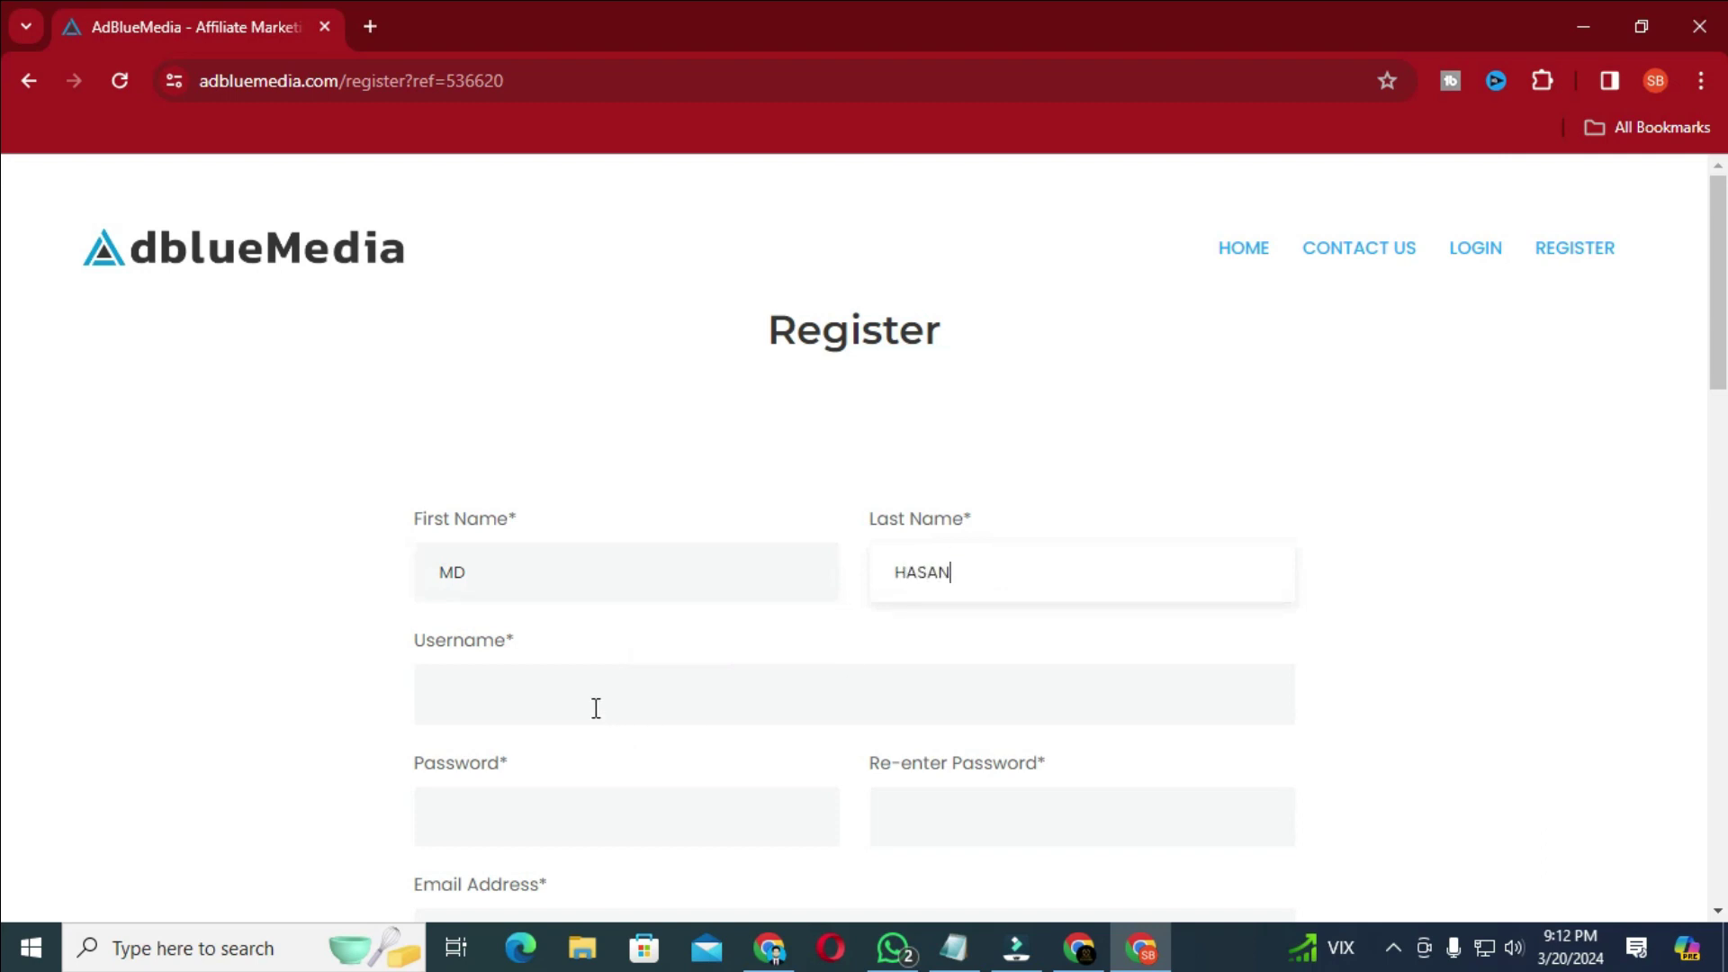
left_click(591, 705)
left_click(621, 767)
left_click(570, 832)
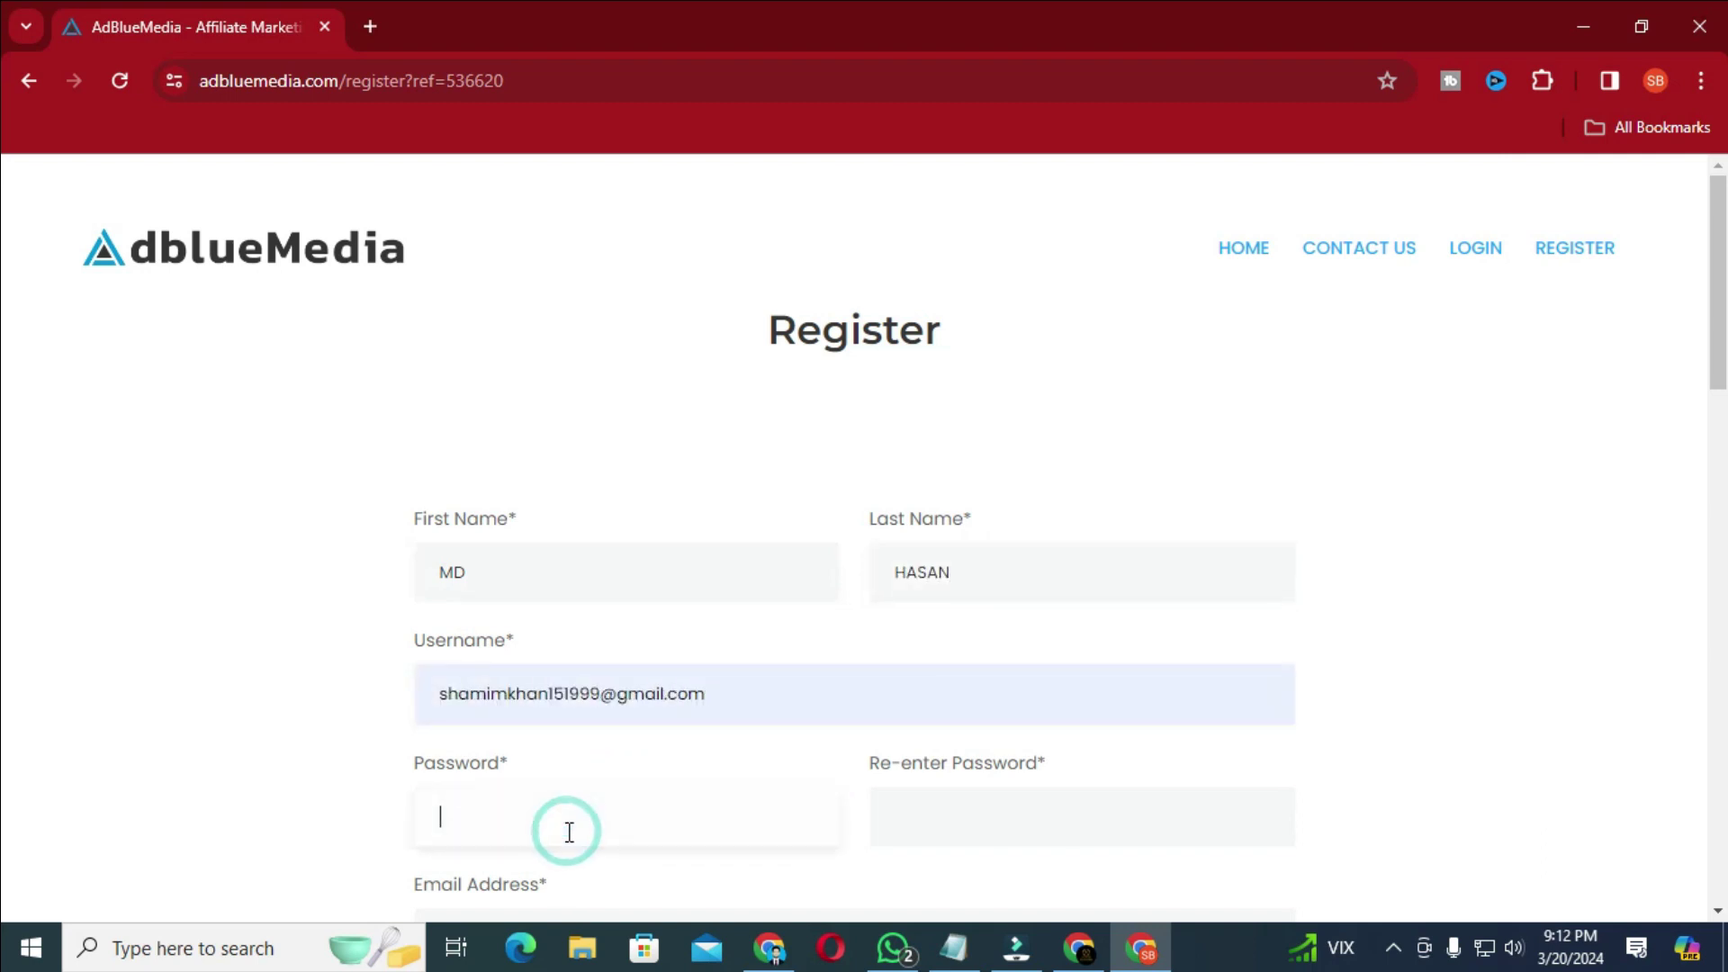
type("•••••••••••")
left_click(936, 821)
type("••••••••••")
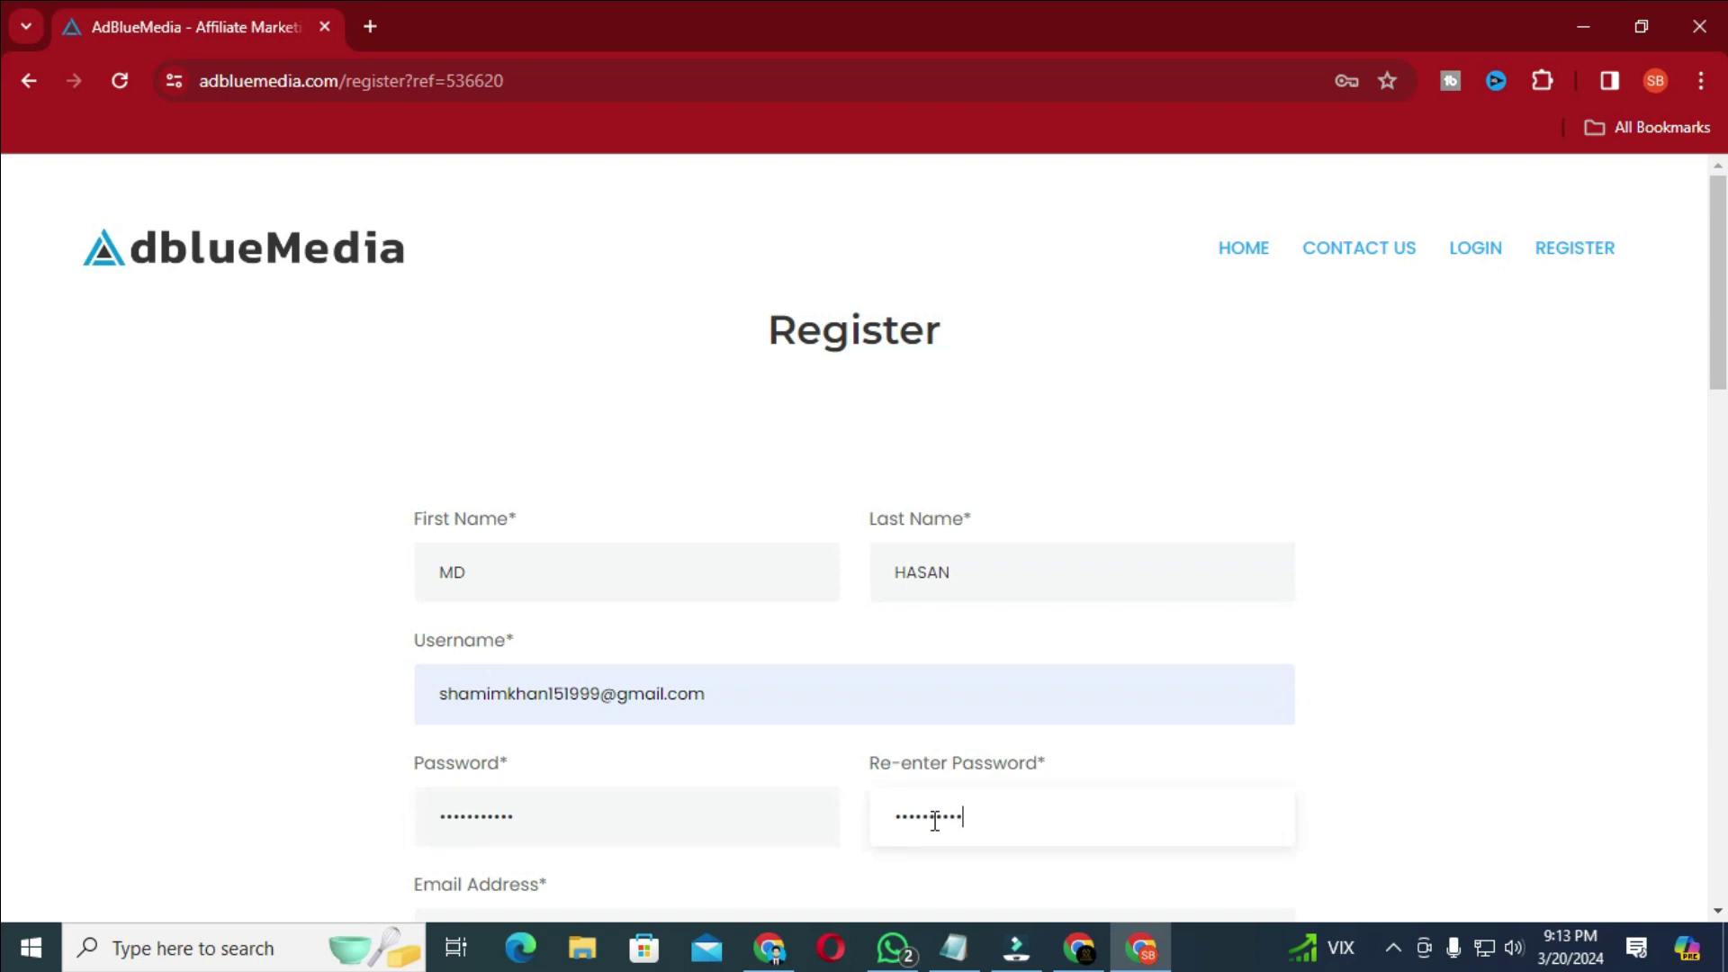
type("•")
scroll(946, 837, "down", 4)
- Fill Email Address with the saved e-mail and select Bangladesh as the country
left_click(598, 576)
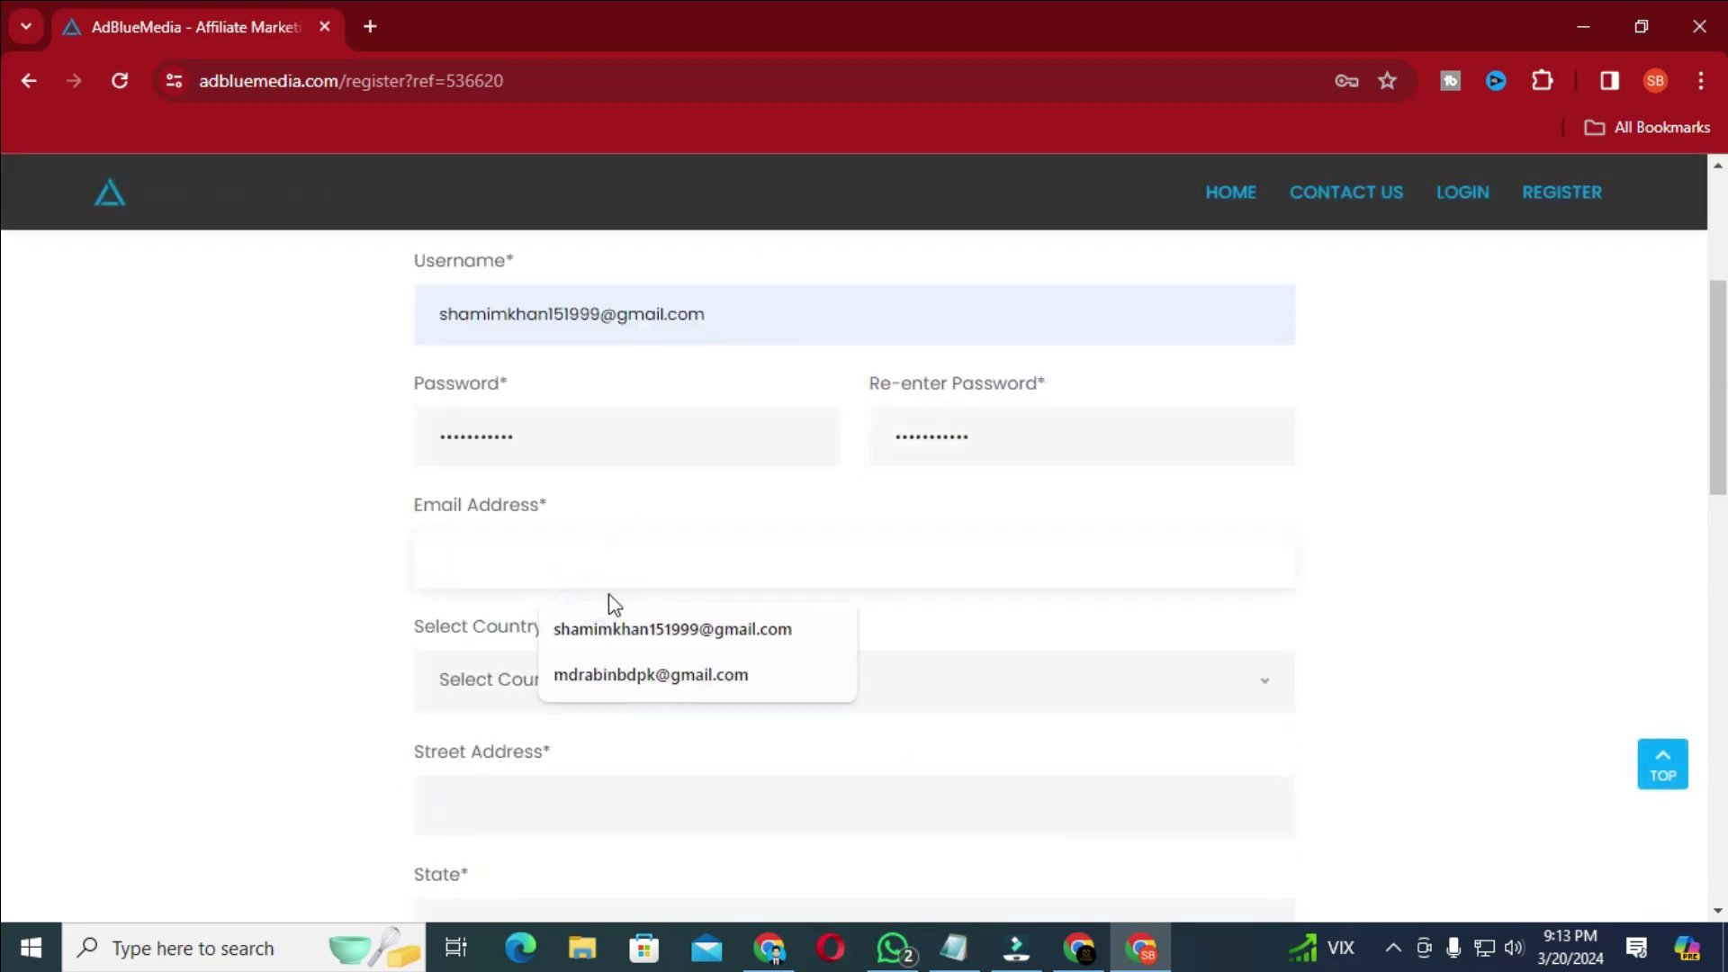
left_click(618, 629)
left_click(567, 693)
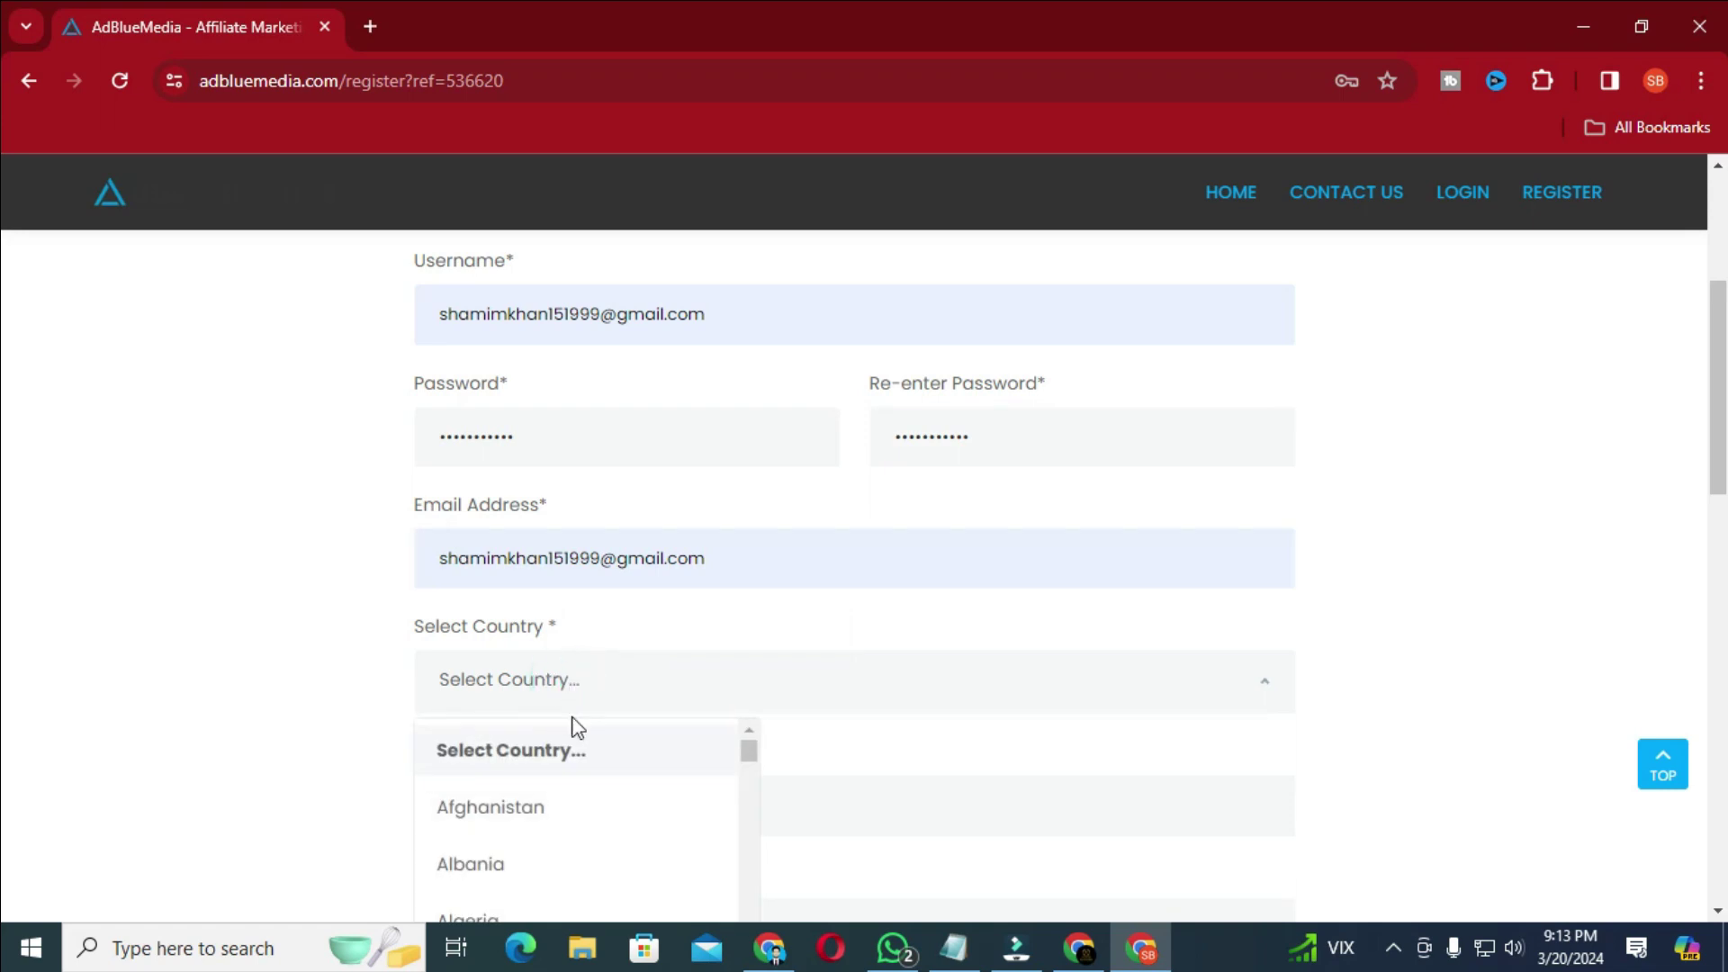
scroll(576, 850, "down", 5)
scroll(576, 850, "down", 2)
left_click(577, 842)
scroll(873, 718, "down", 1)
- Enter the street address, state, city and zip/postal code
left_click(795, 662)
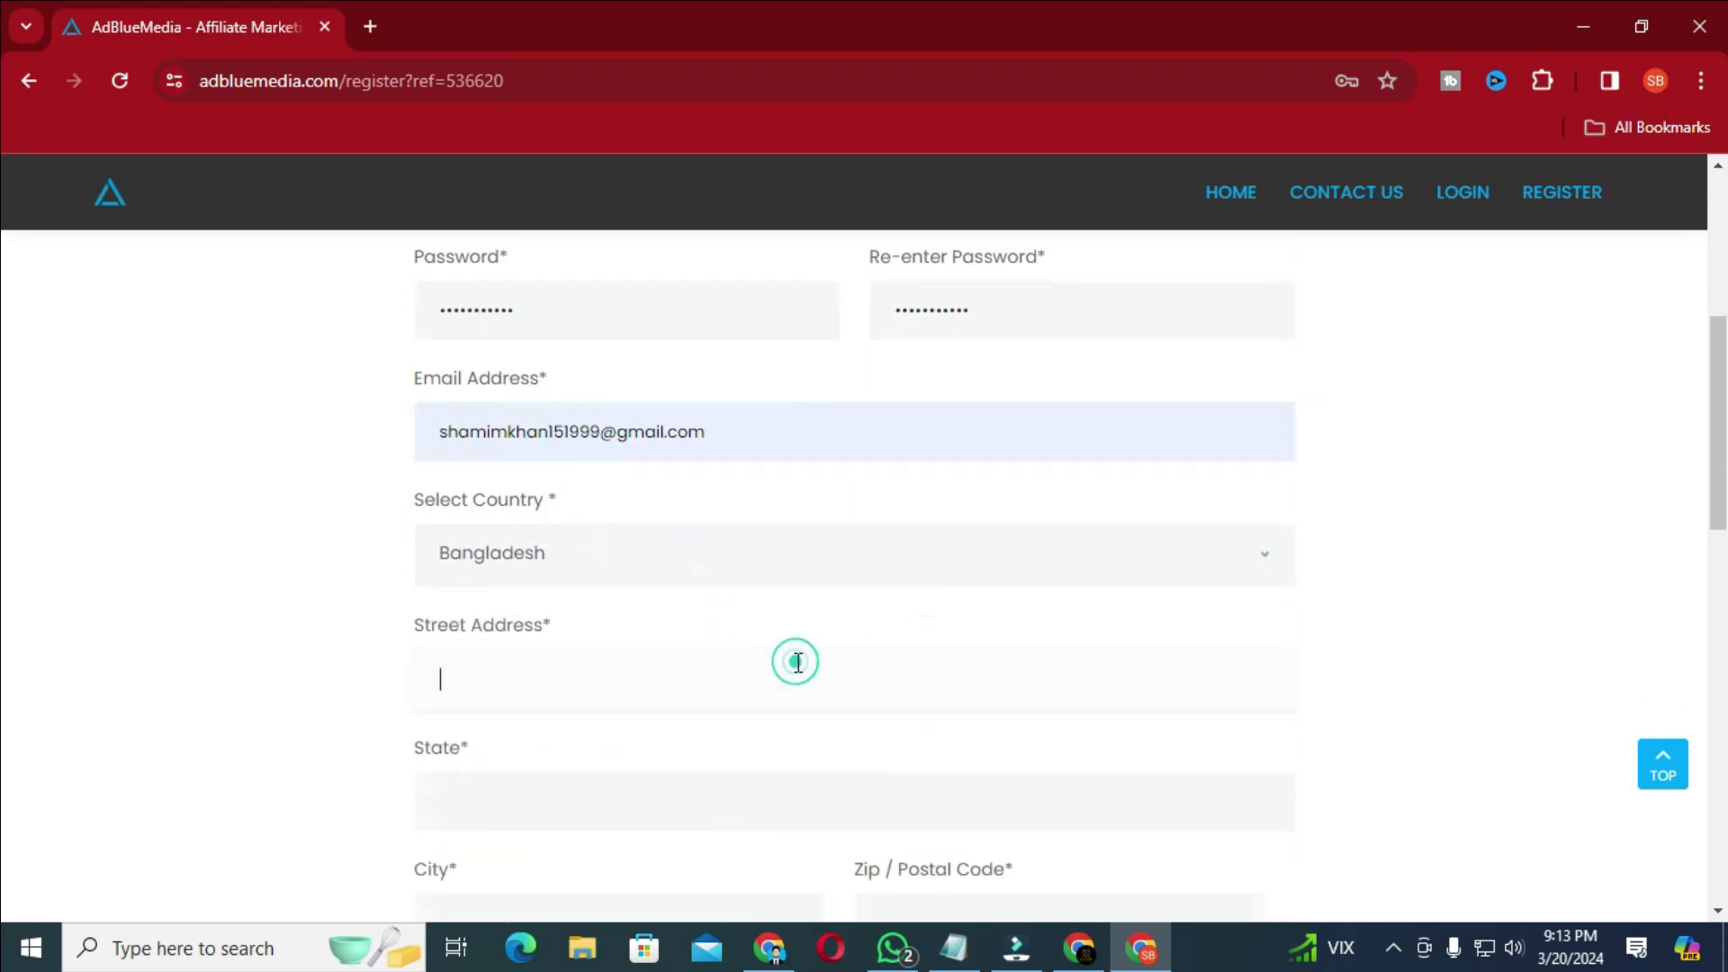
type("uttara 11 sector")
scroll(574, 709, "down", 1)
left_click(586, 682)
type("D")
key("BackSpace")
type("Dhak")
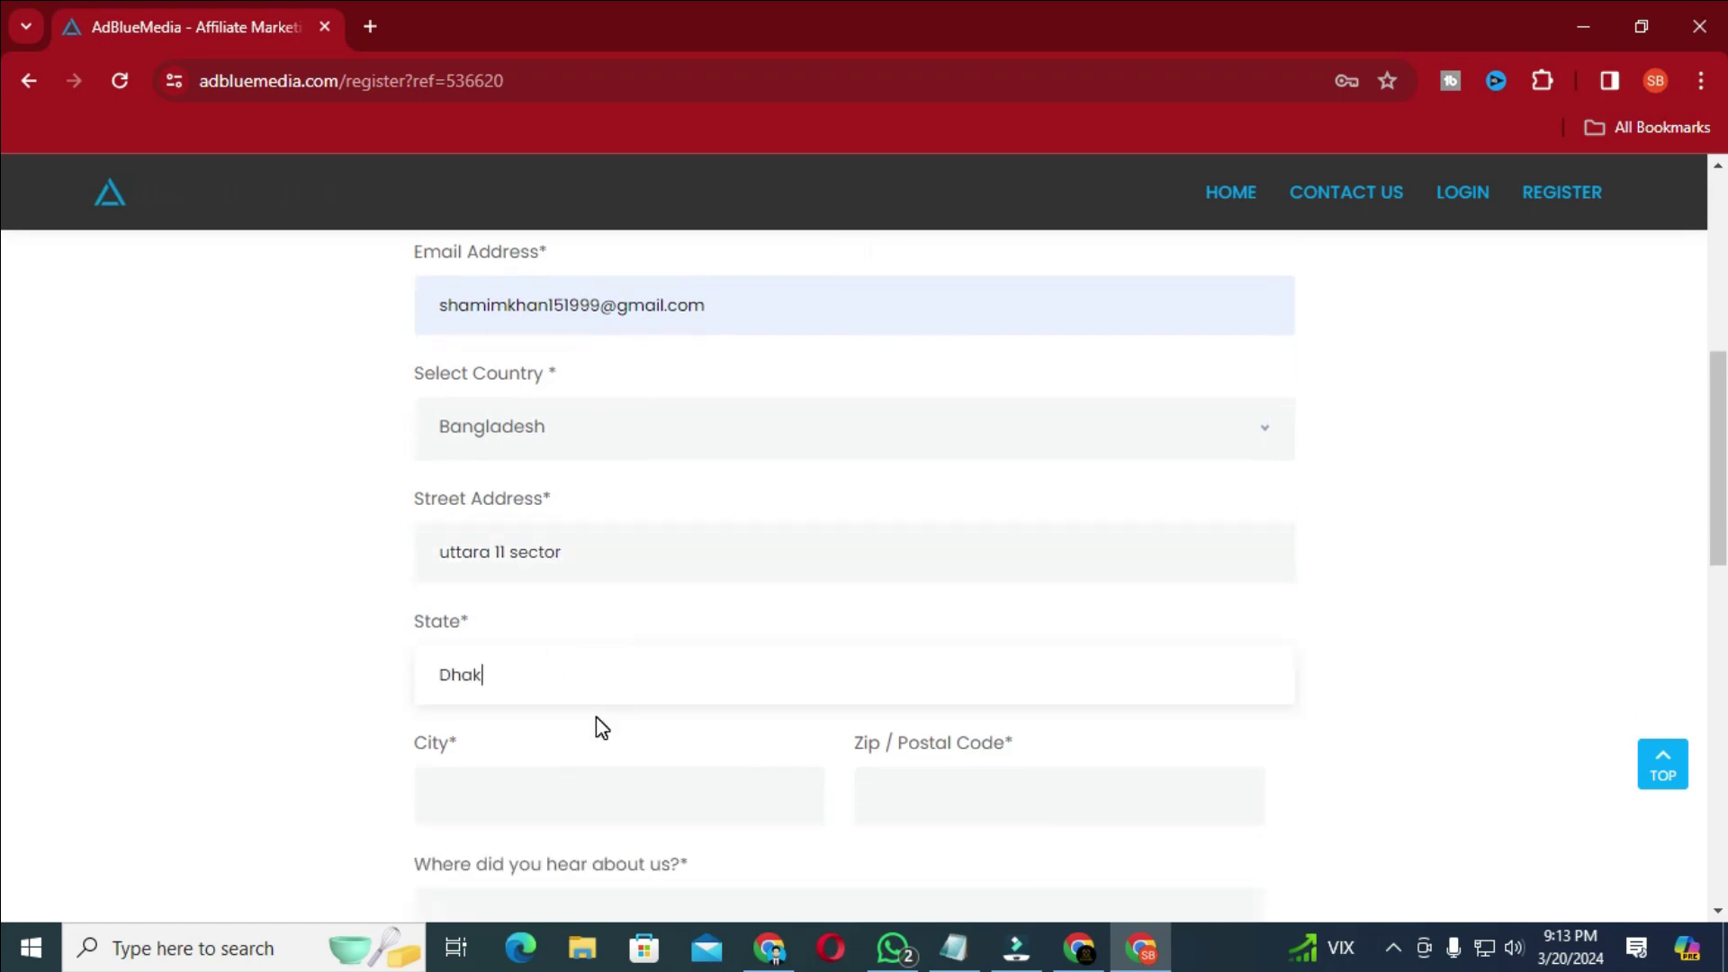
type("a")
left_click(528, 802)
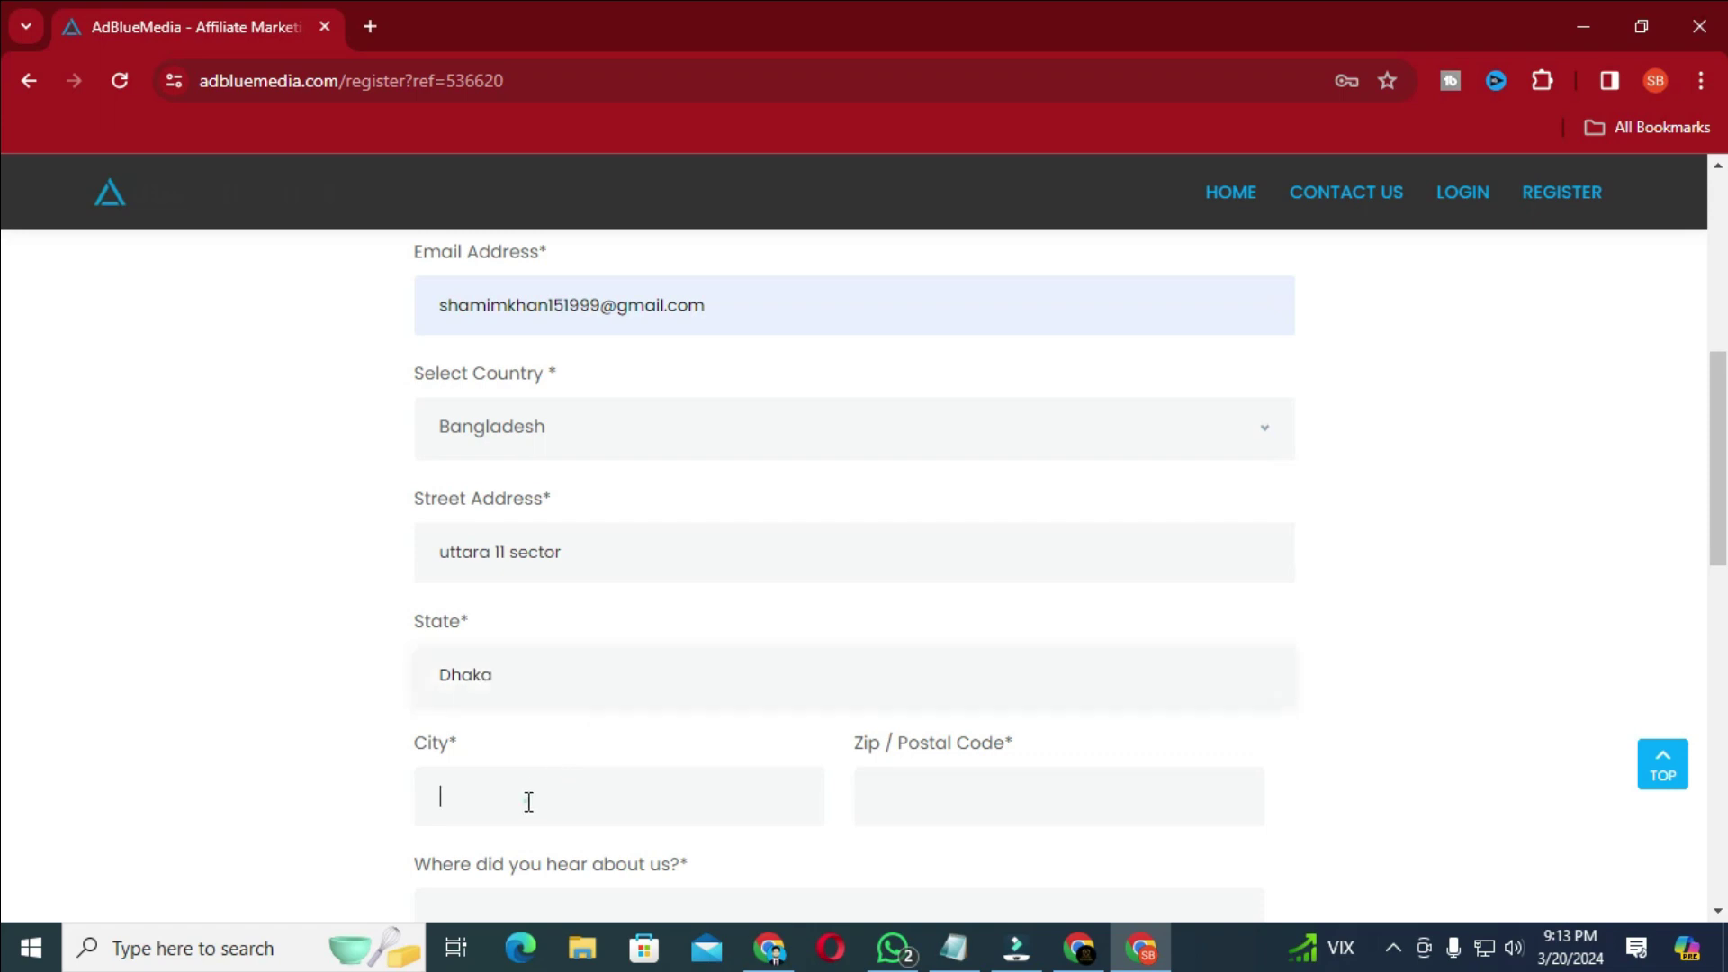
type("Dhaka")
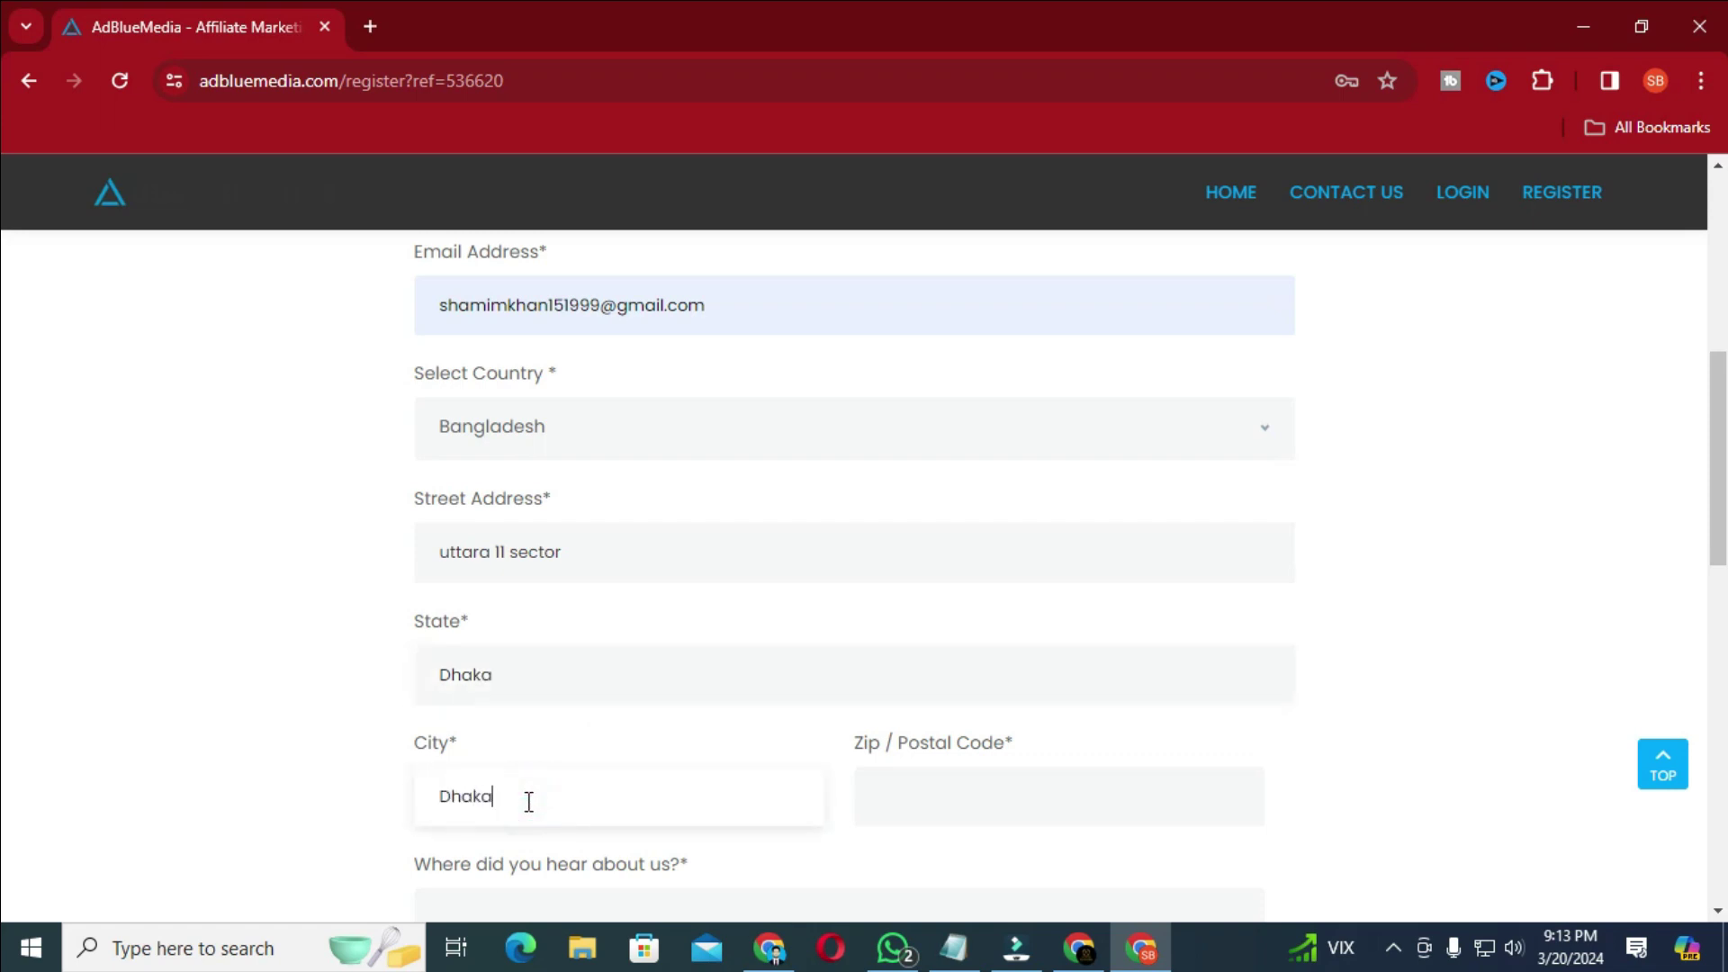
left_click(914, 782)
type("1260")
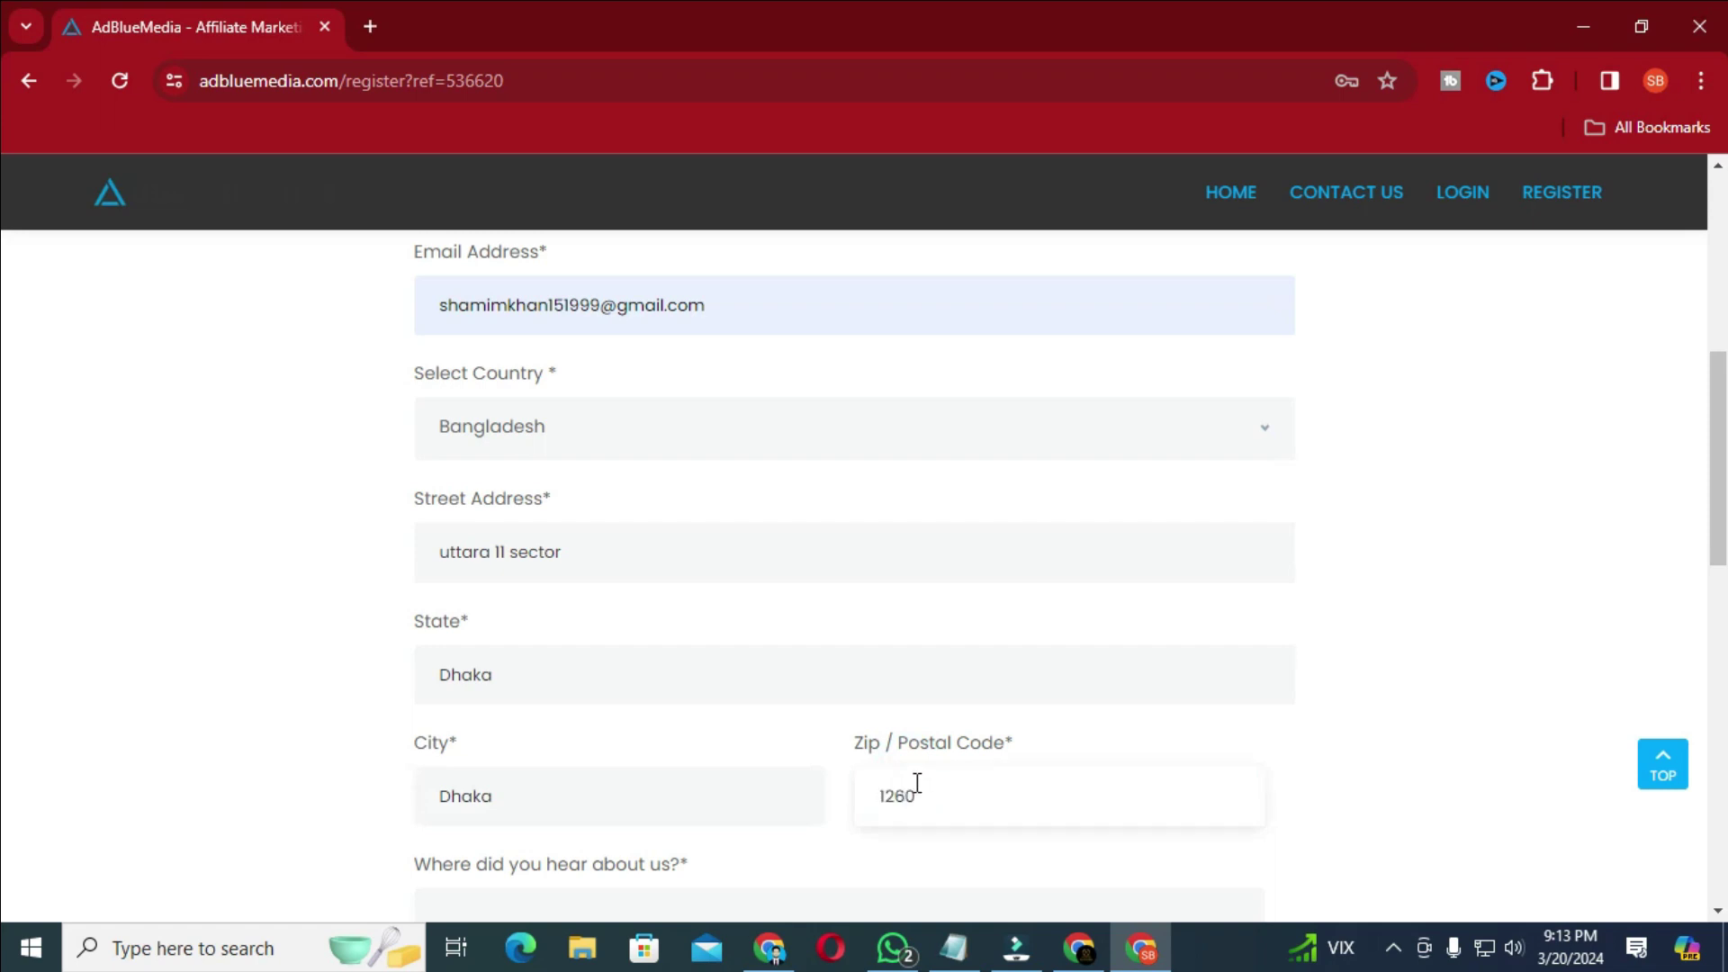
left_click_drag(1718, 510, 1721, 583)
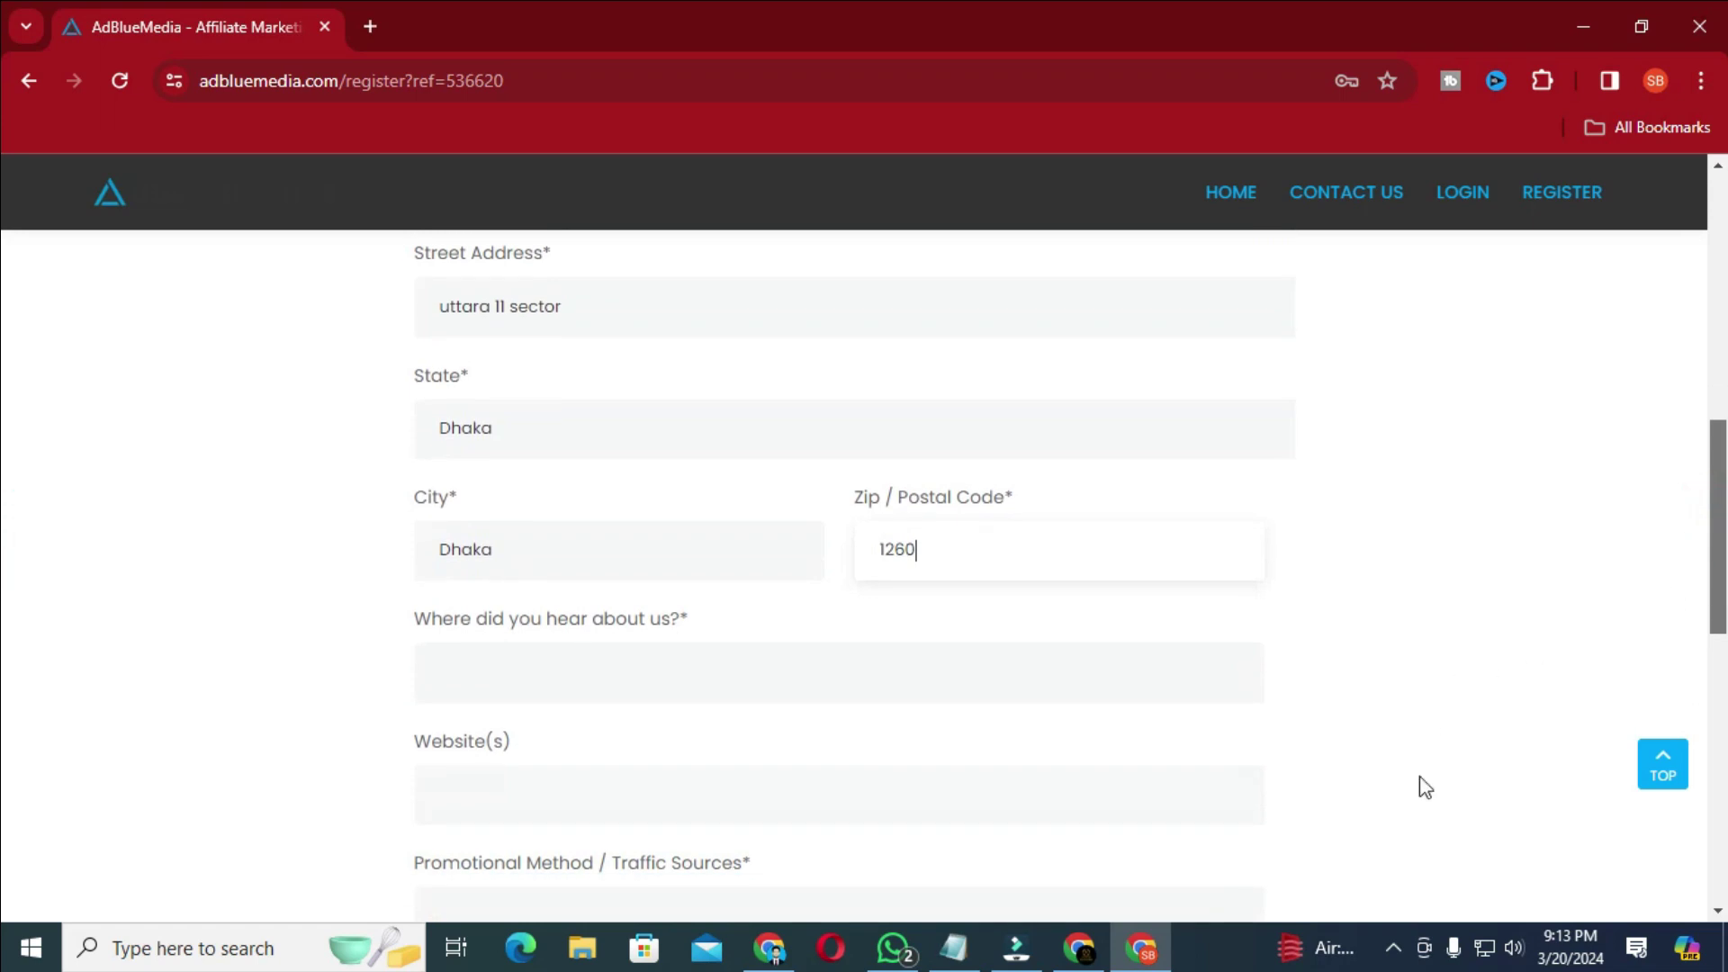
left_click(1394, 948)
left_click(716, 648)
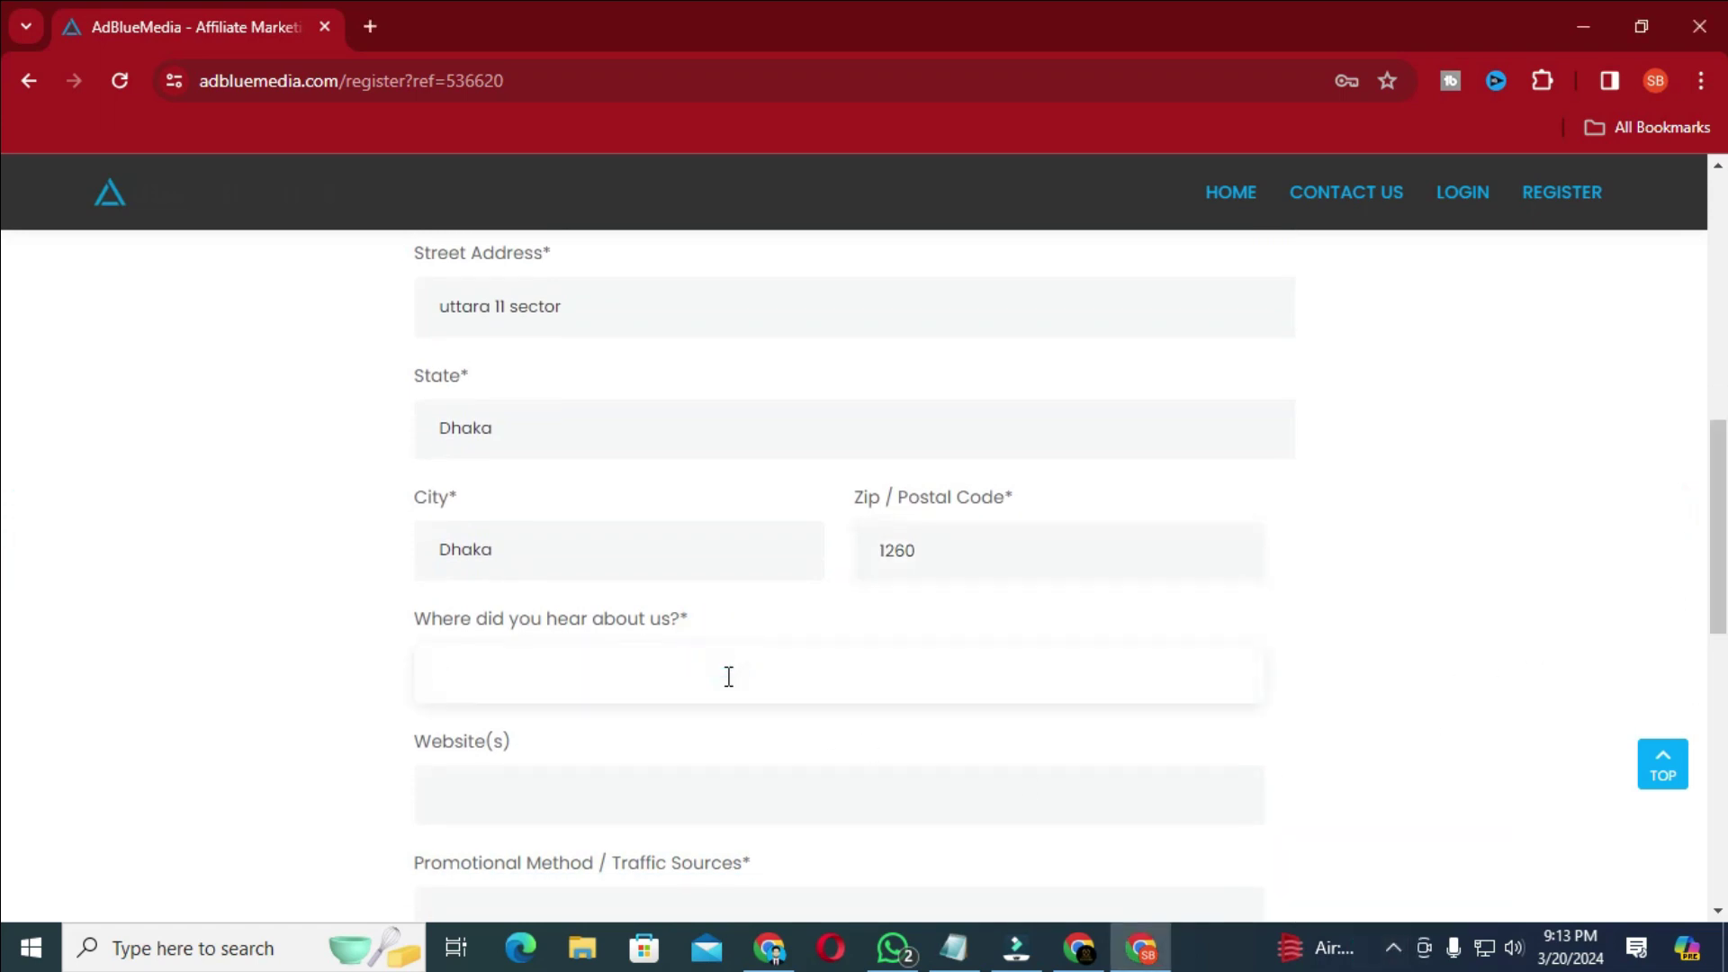
type("Friends")
left_click(552, 792)
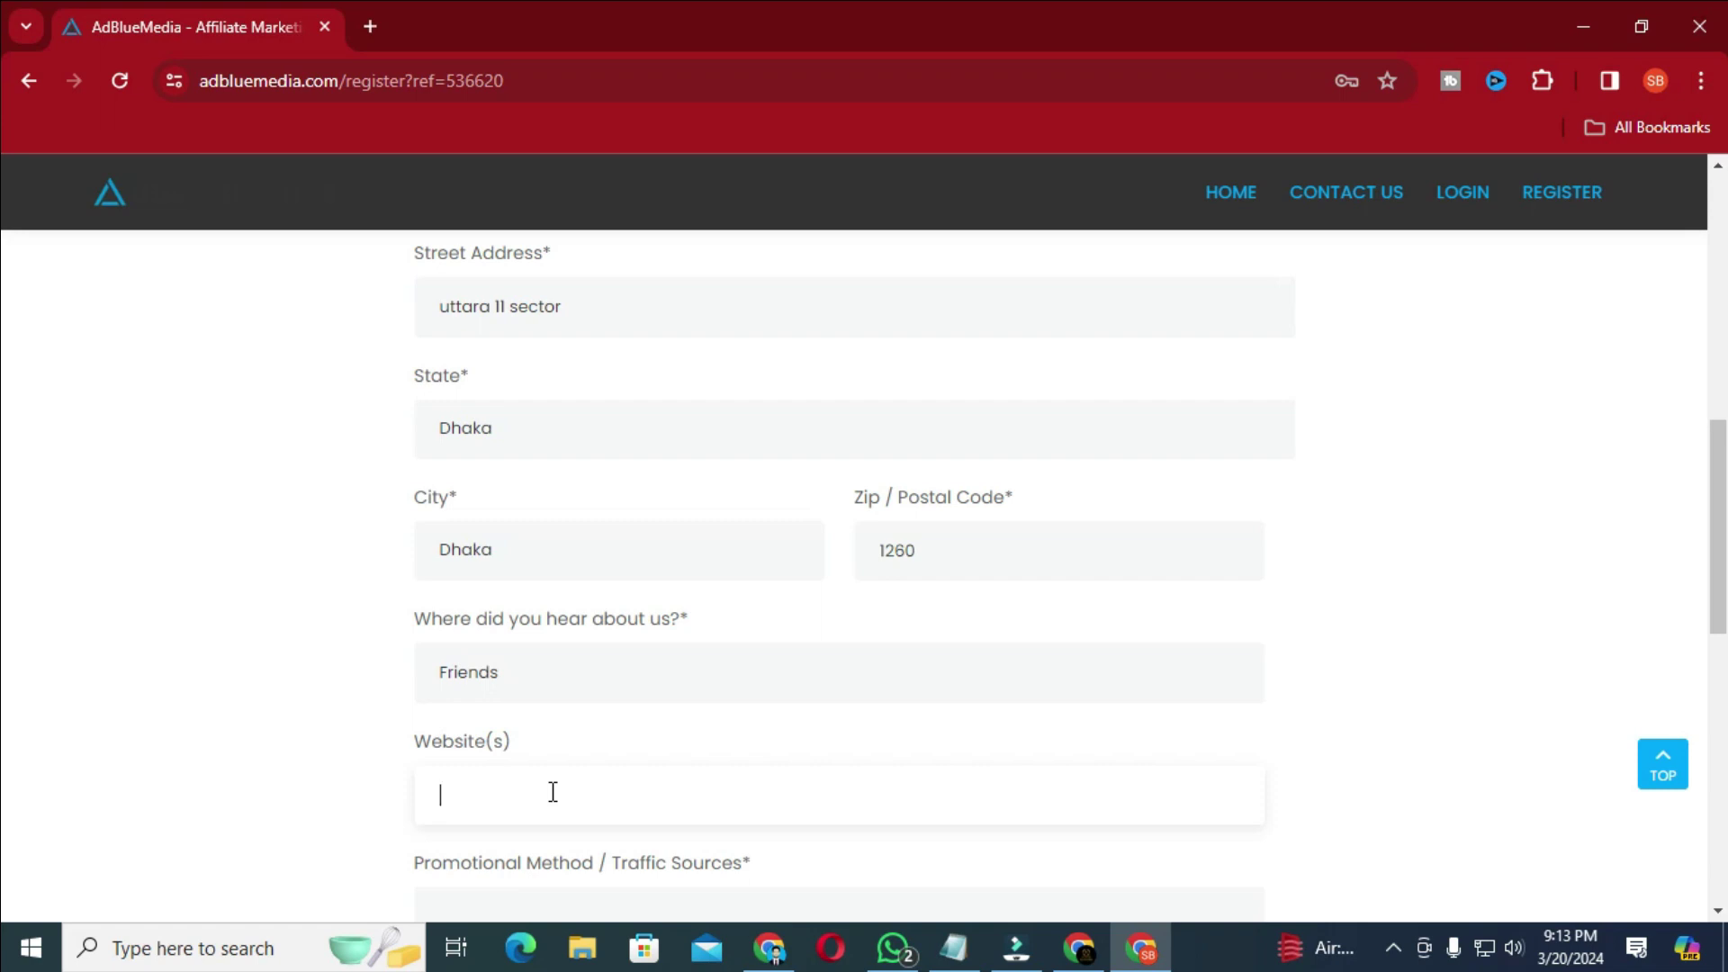
type("www.jobcary.co")
scroll(590, 669, "down", 4)
left_click(578, 550)
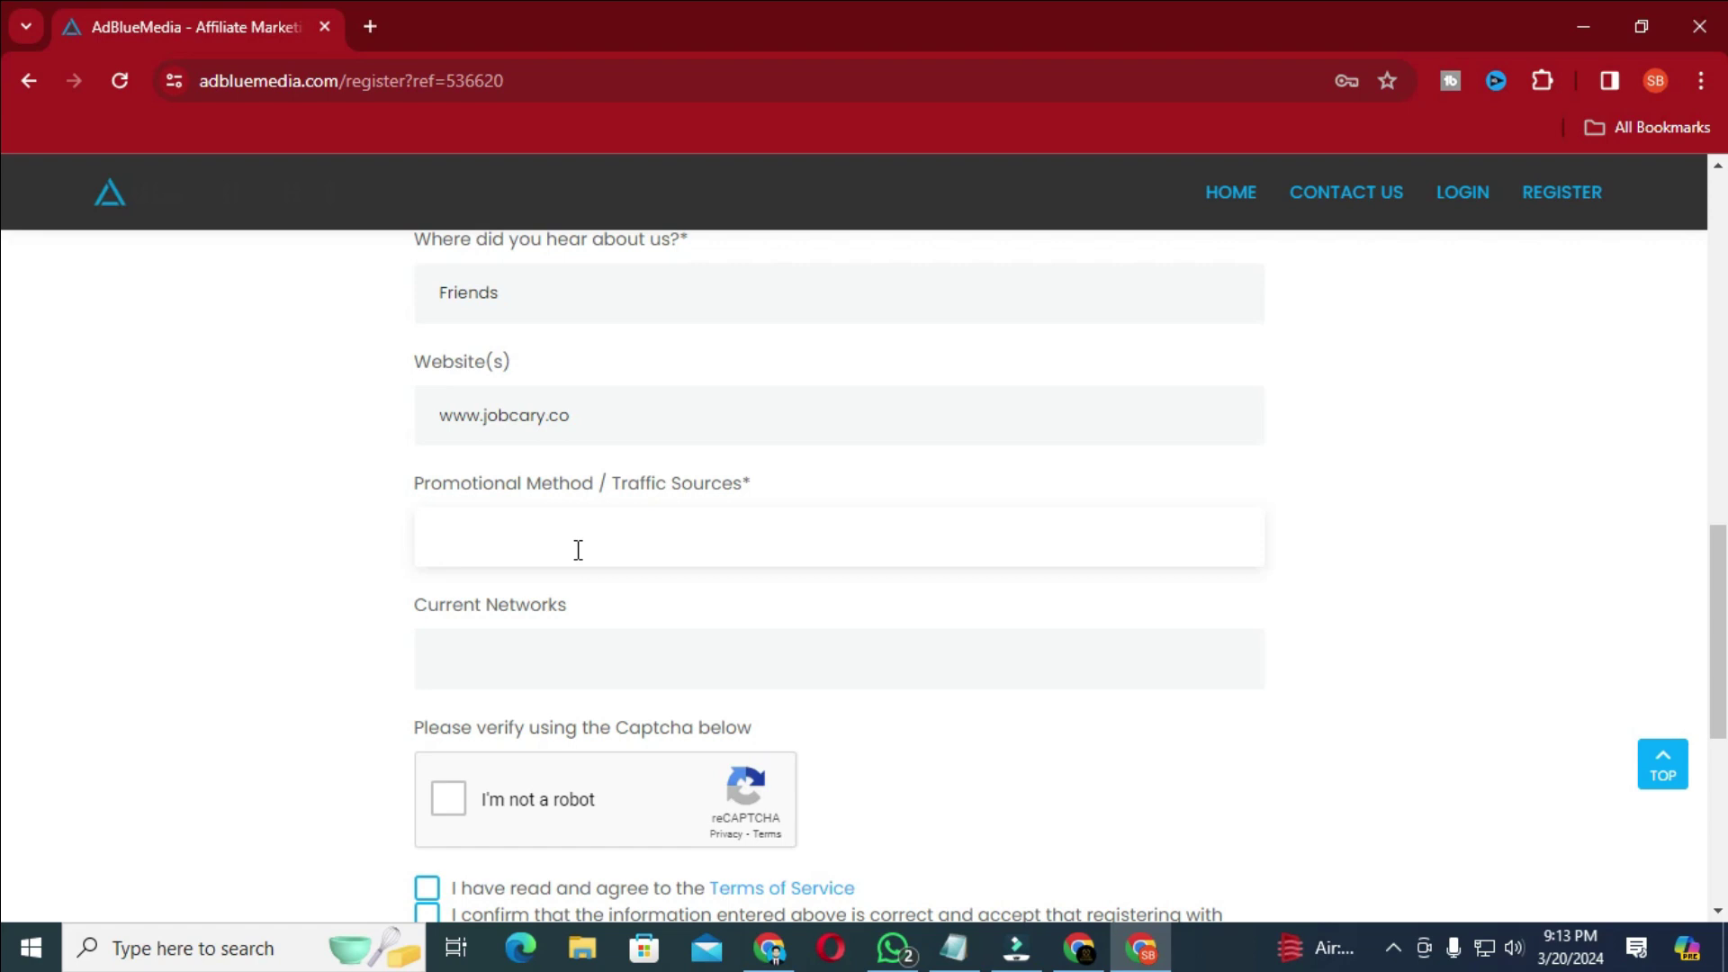
type("Google ads , FB ADS")
- Enter Affmine under Current Networks
scroll(586, 554, "down", 1)
left_click(559, 551)
type("Affmine")
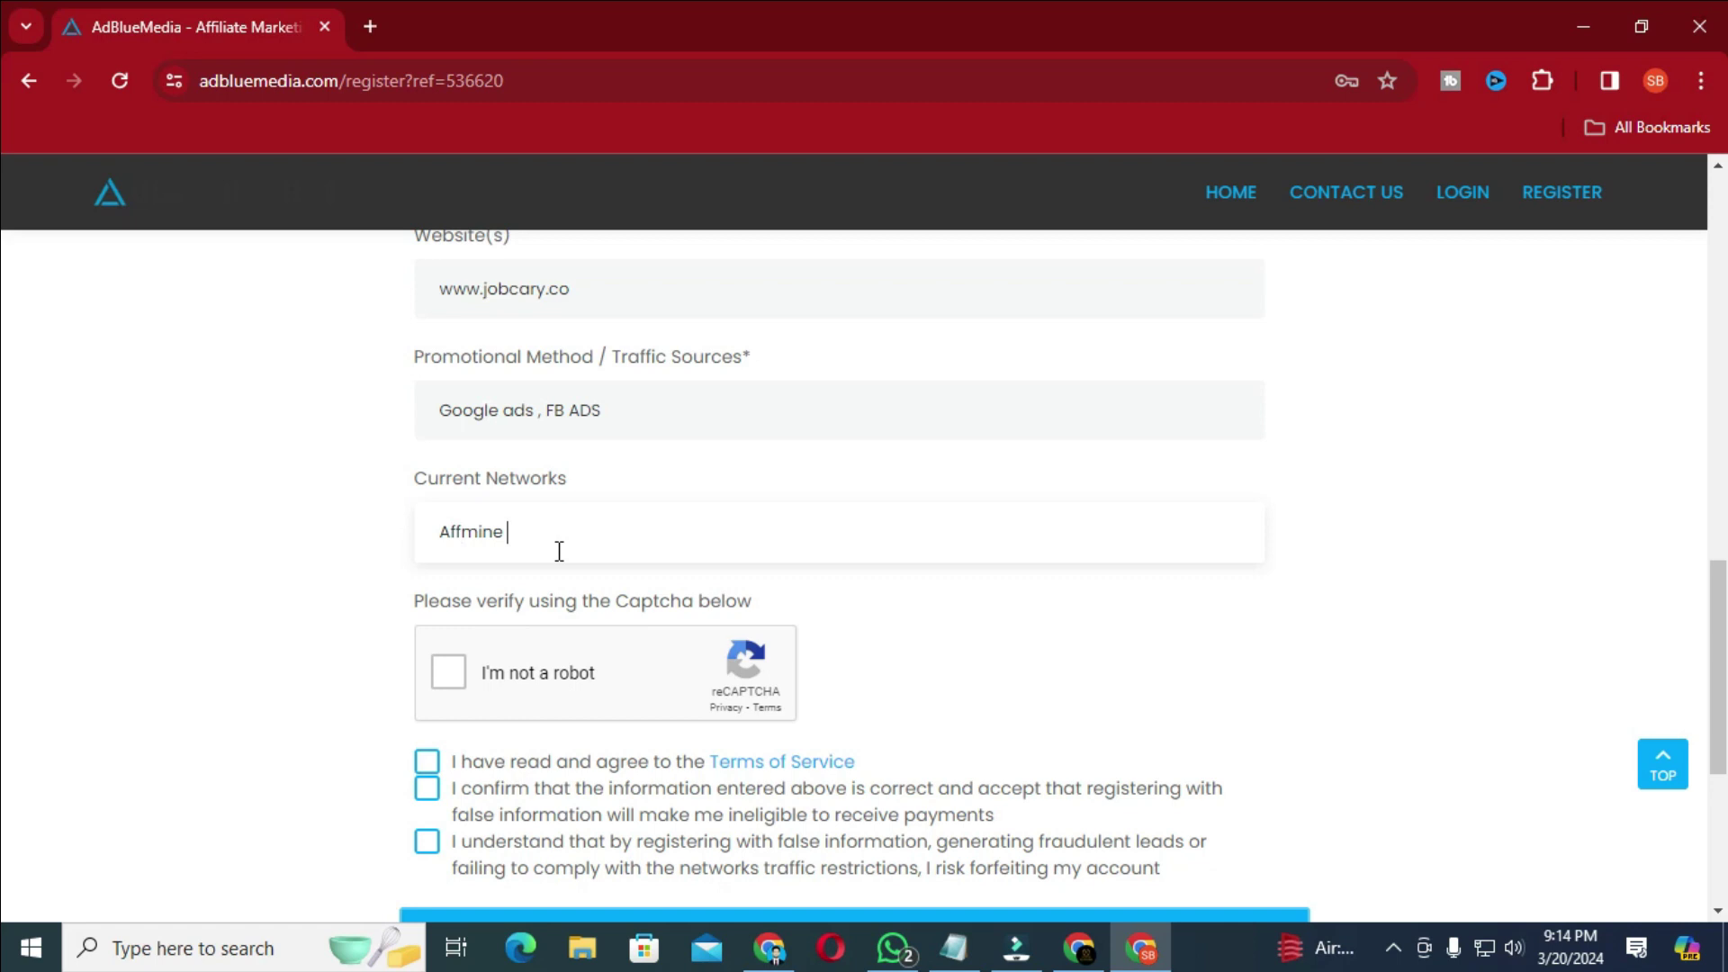
- Pass the captcha, accept all three agreements, and submit the registration without saving the address
left_click(452, 677)
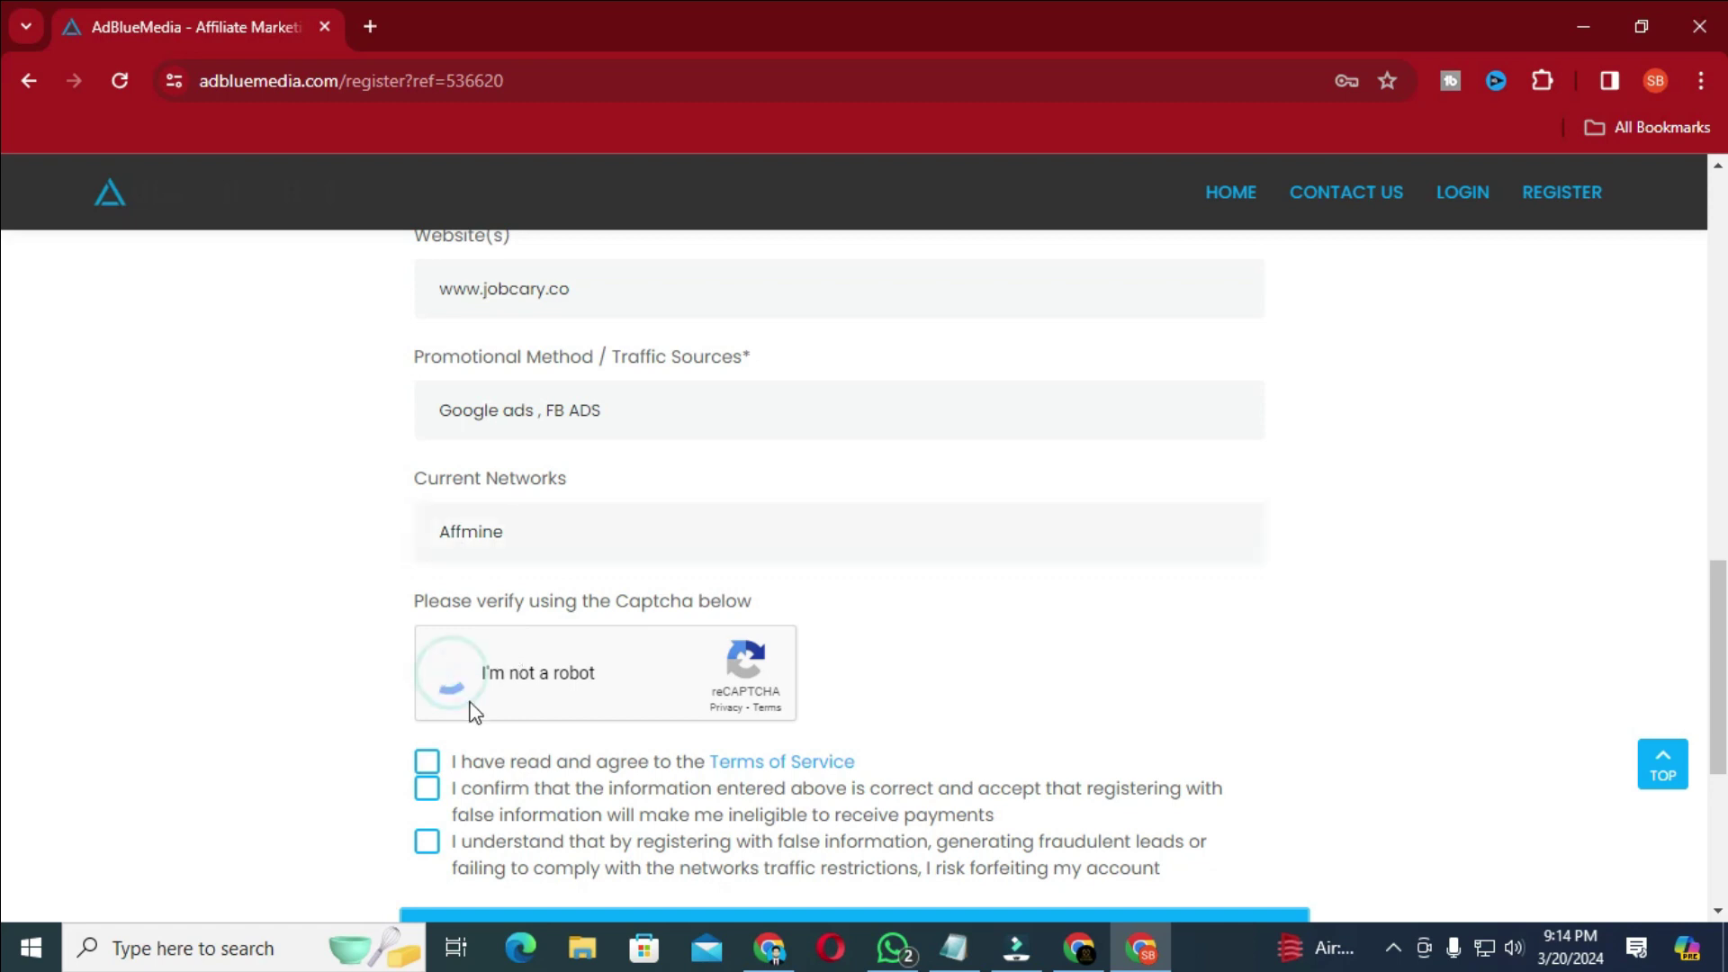
left_click(427, 761)
left_click(427, 788)
left_click(440, 849)
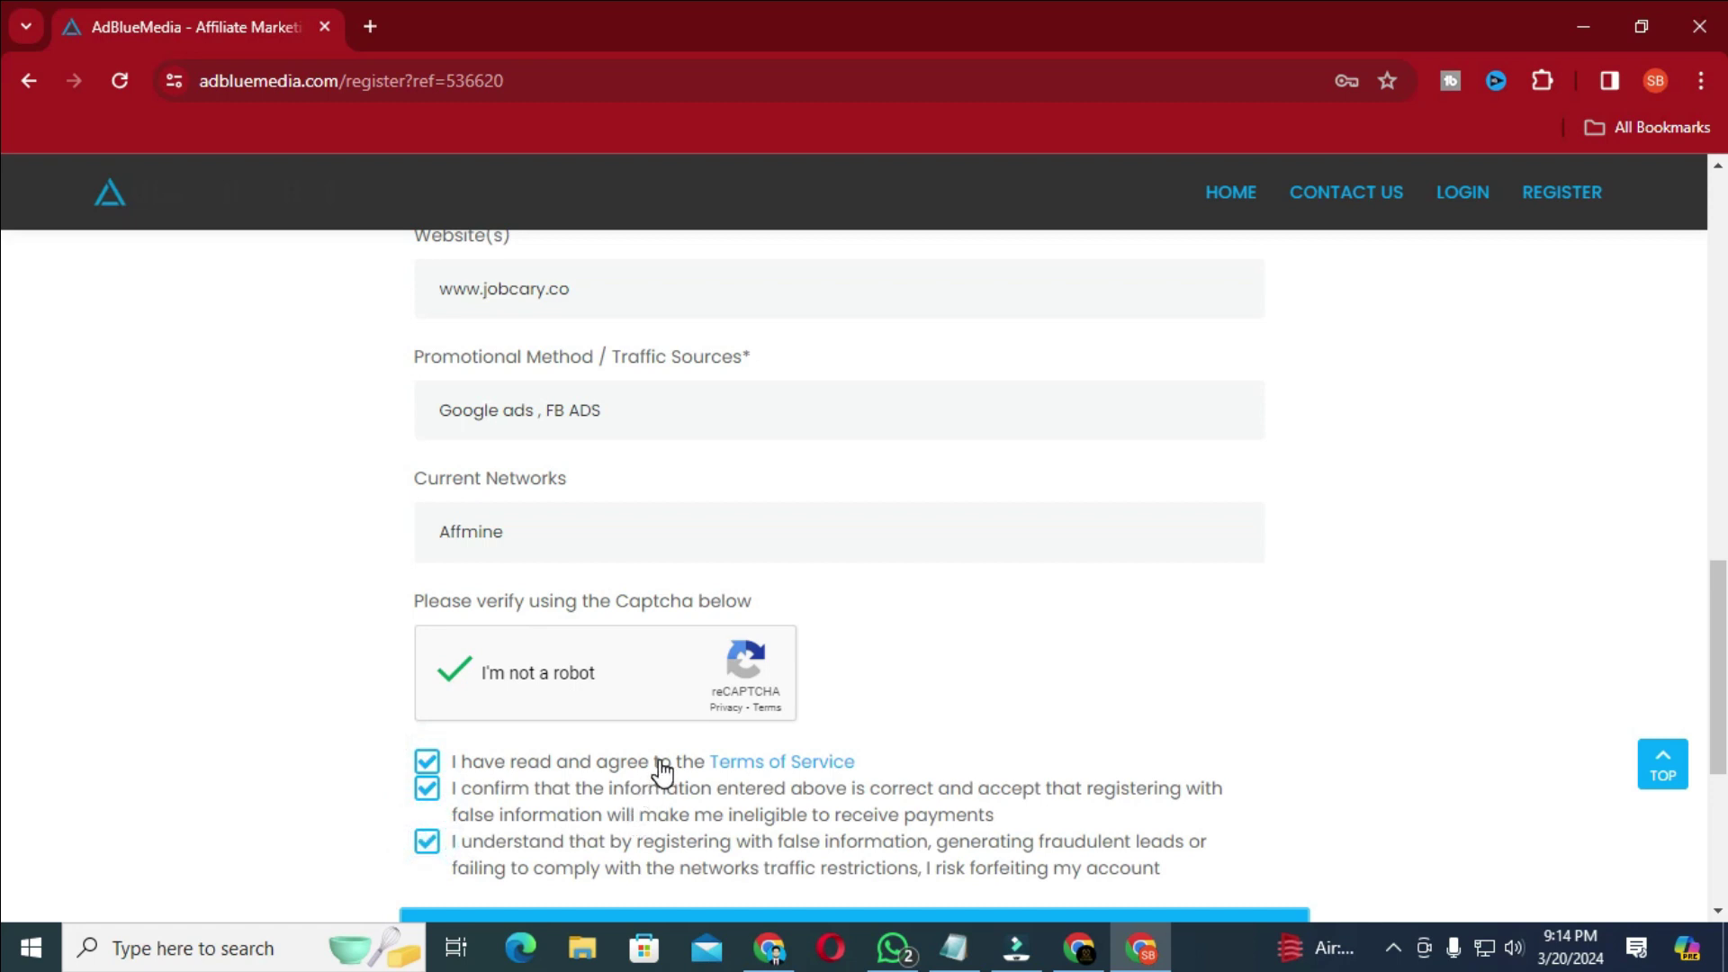
scroll(673, 764, "down", 2)
left_click(856, 682)
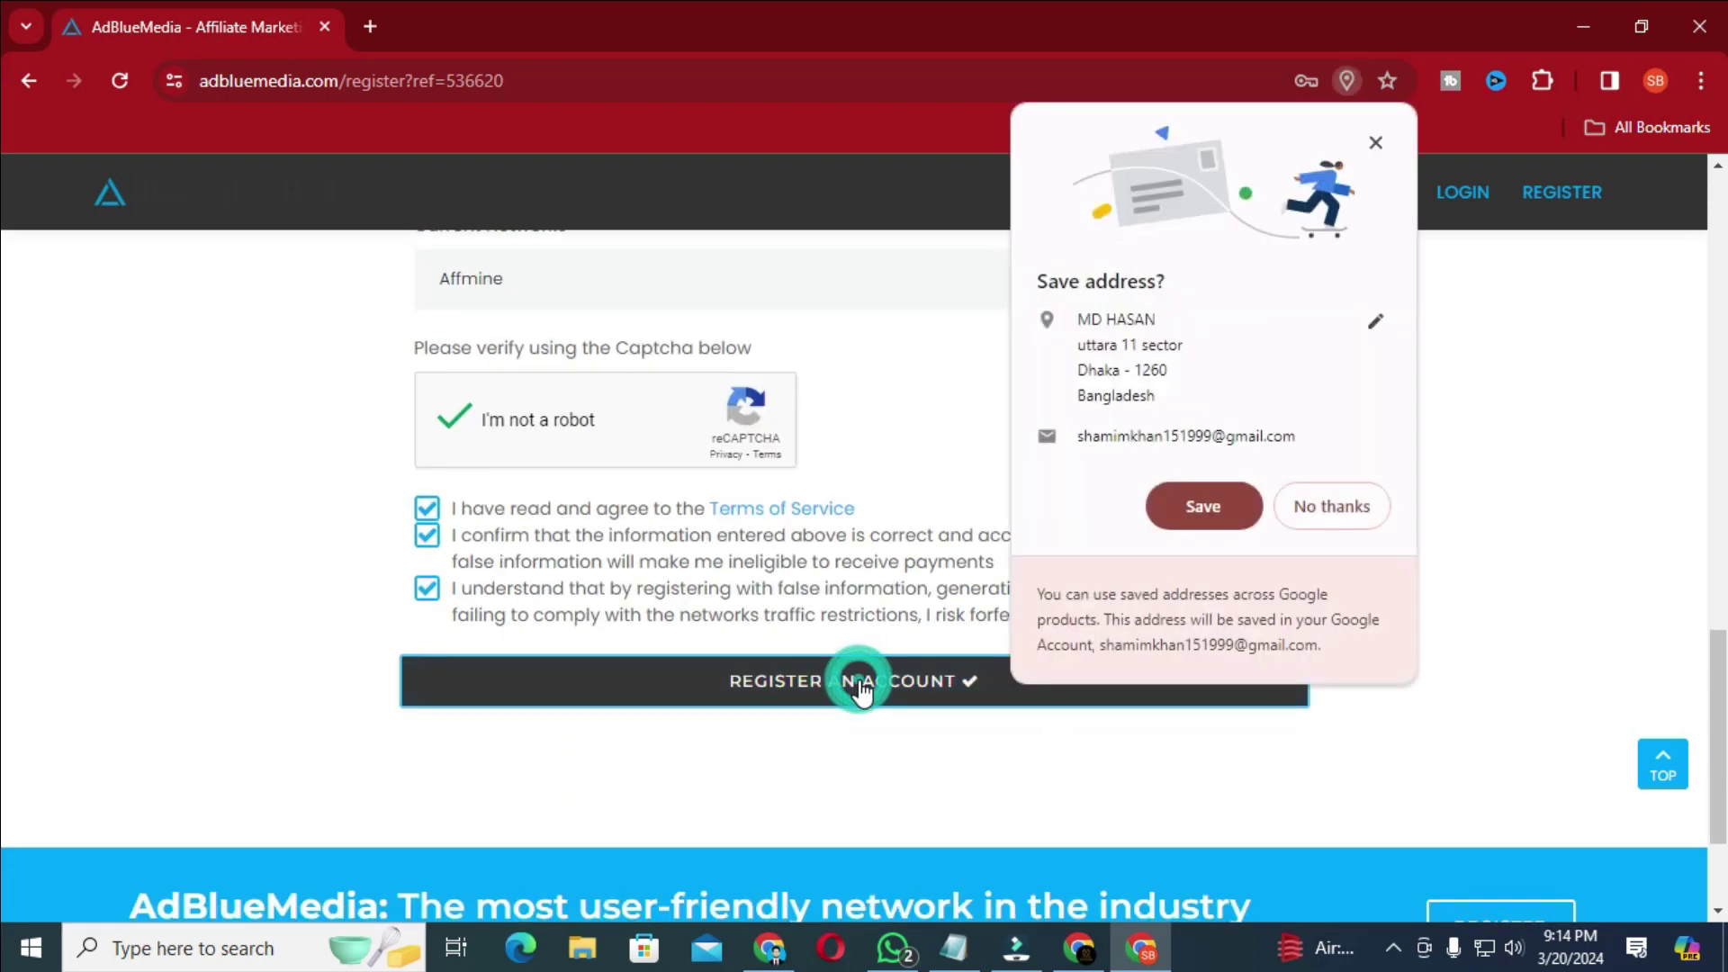
left_click(1358, 509)
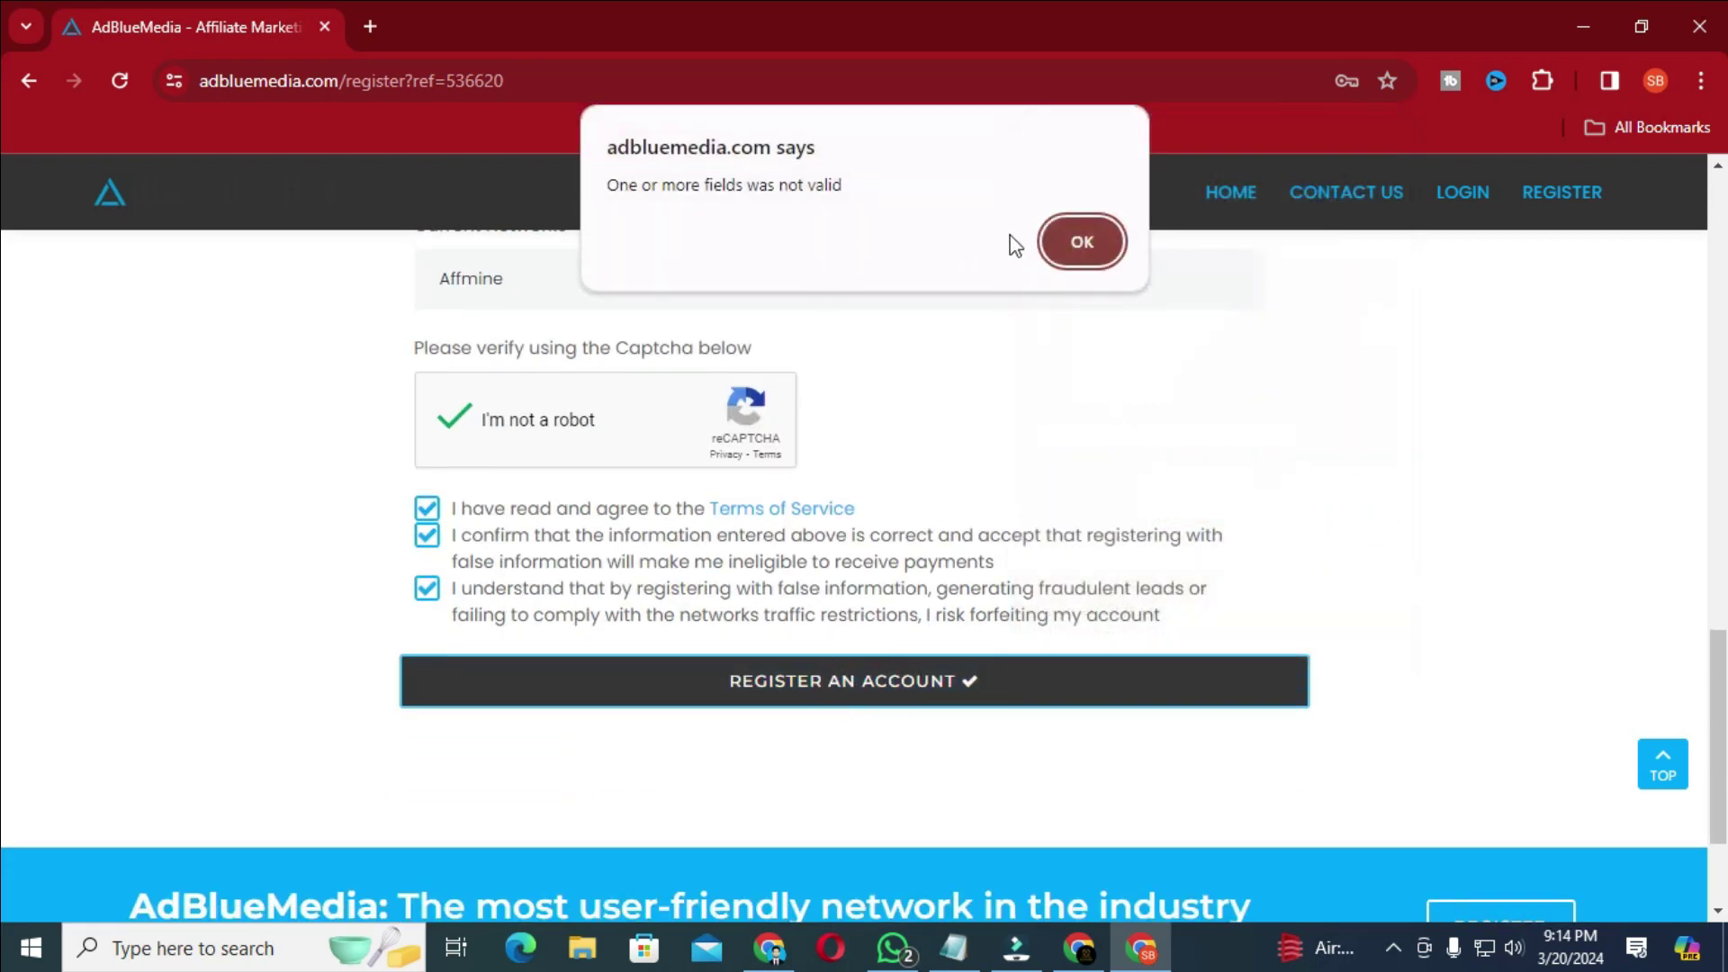
- Dismiss the invalid-fields alert and replace the username with an alphanumeric one
left_click(1087, 233)
scroll(865, 583, "up", 15)
scroll(867, 584, "down", 4)
scroll(867, 583, "up", 5)
double_click(648, 570)
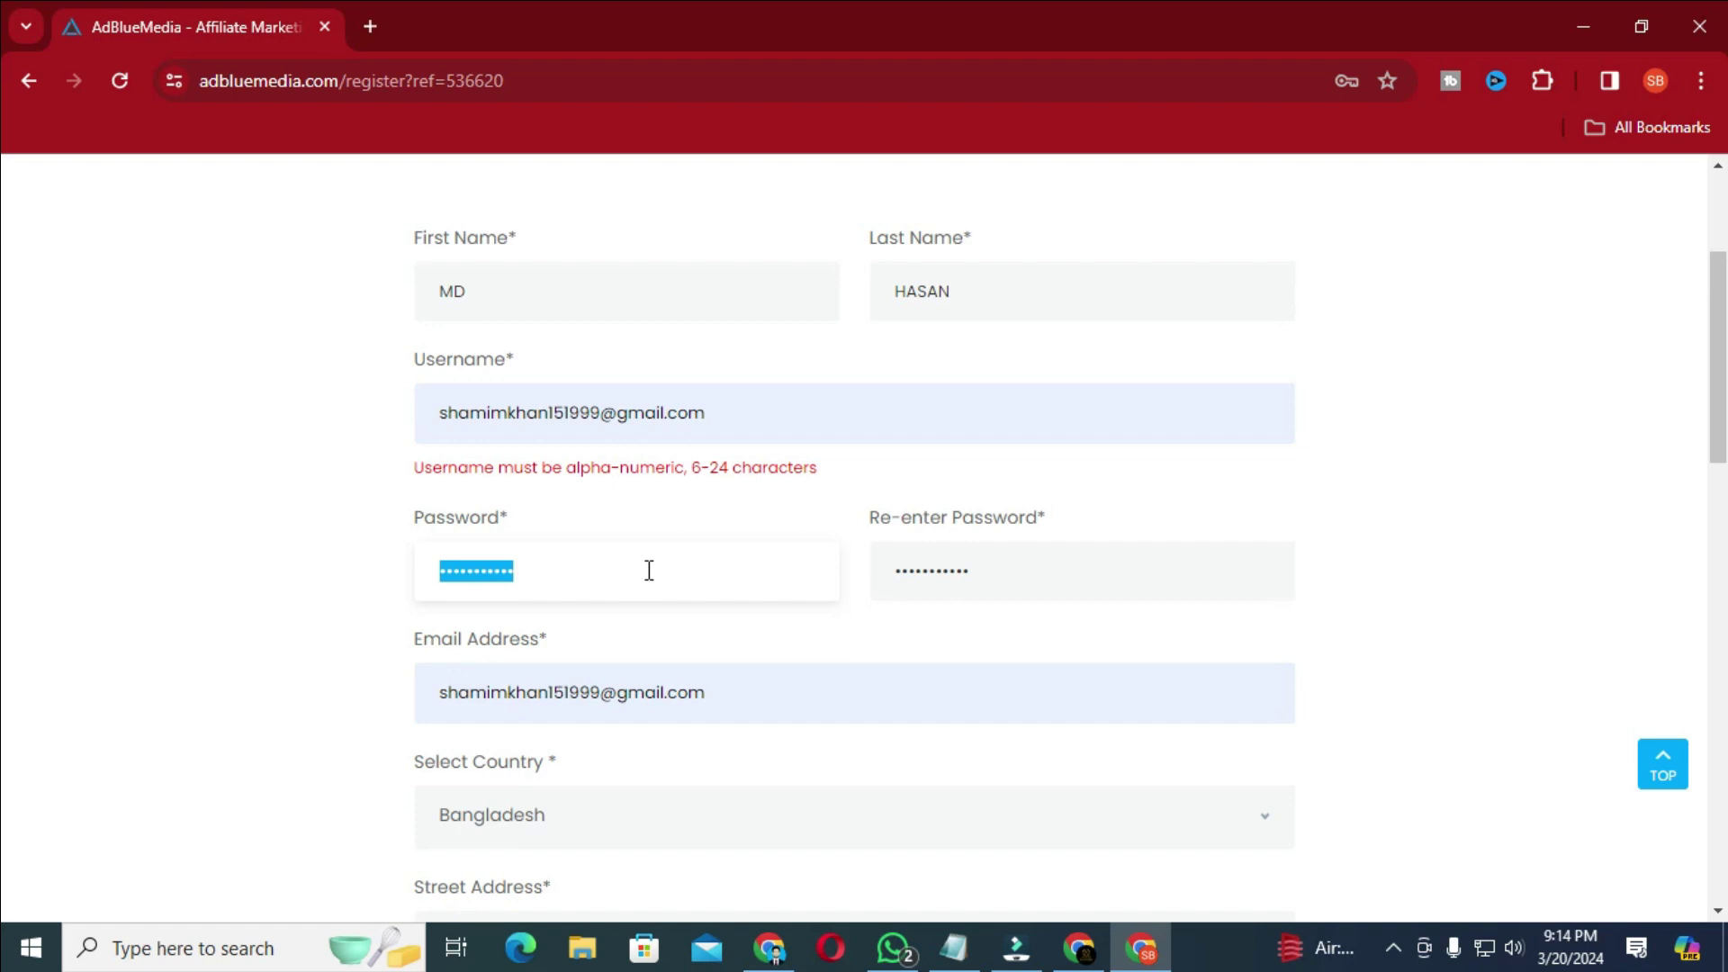
triple_click(771, 424)
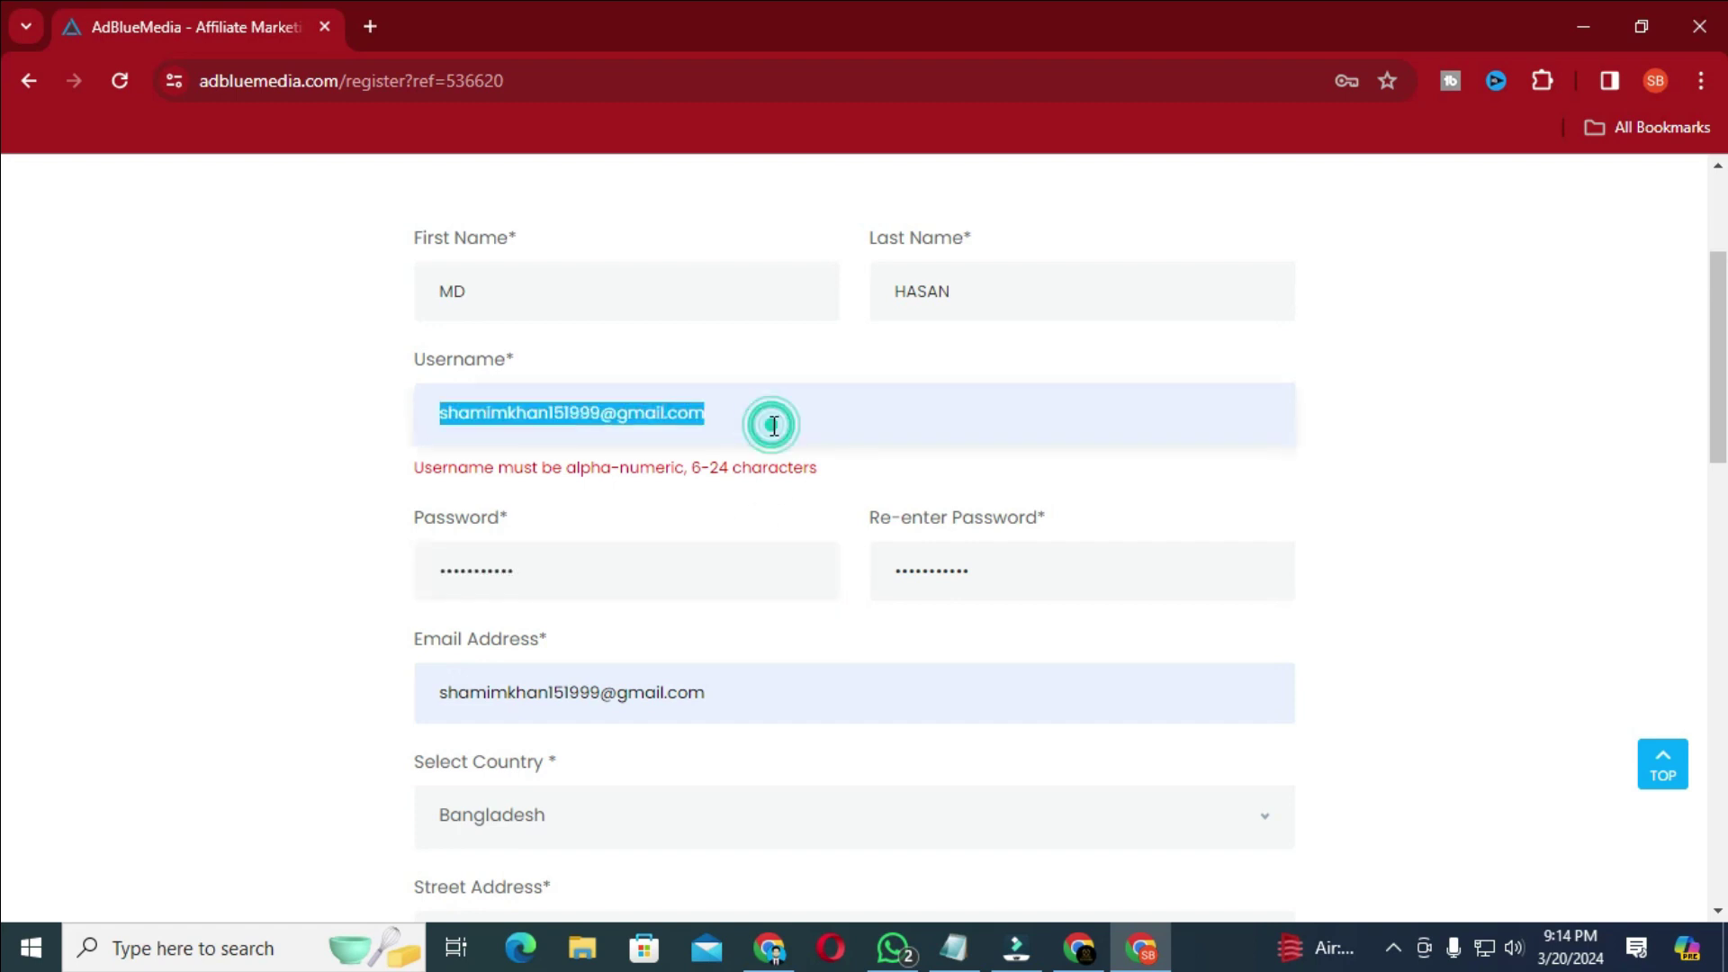
key("BackSpace")
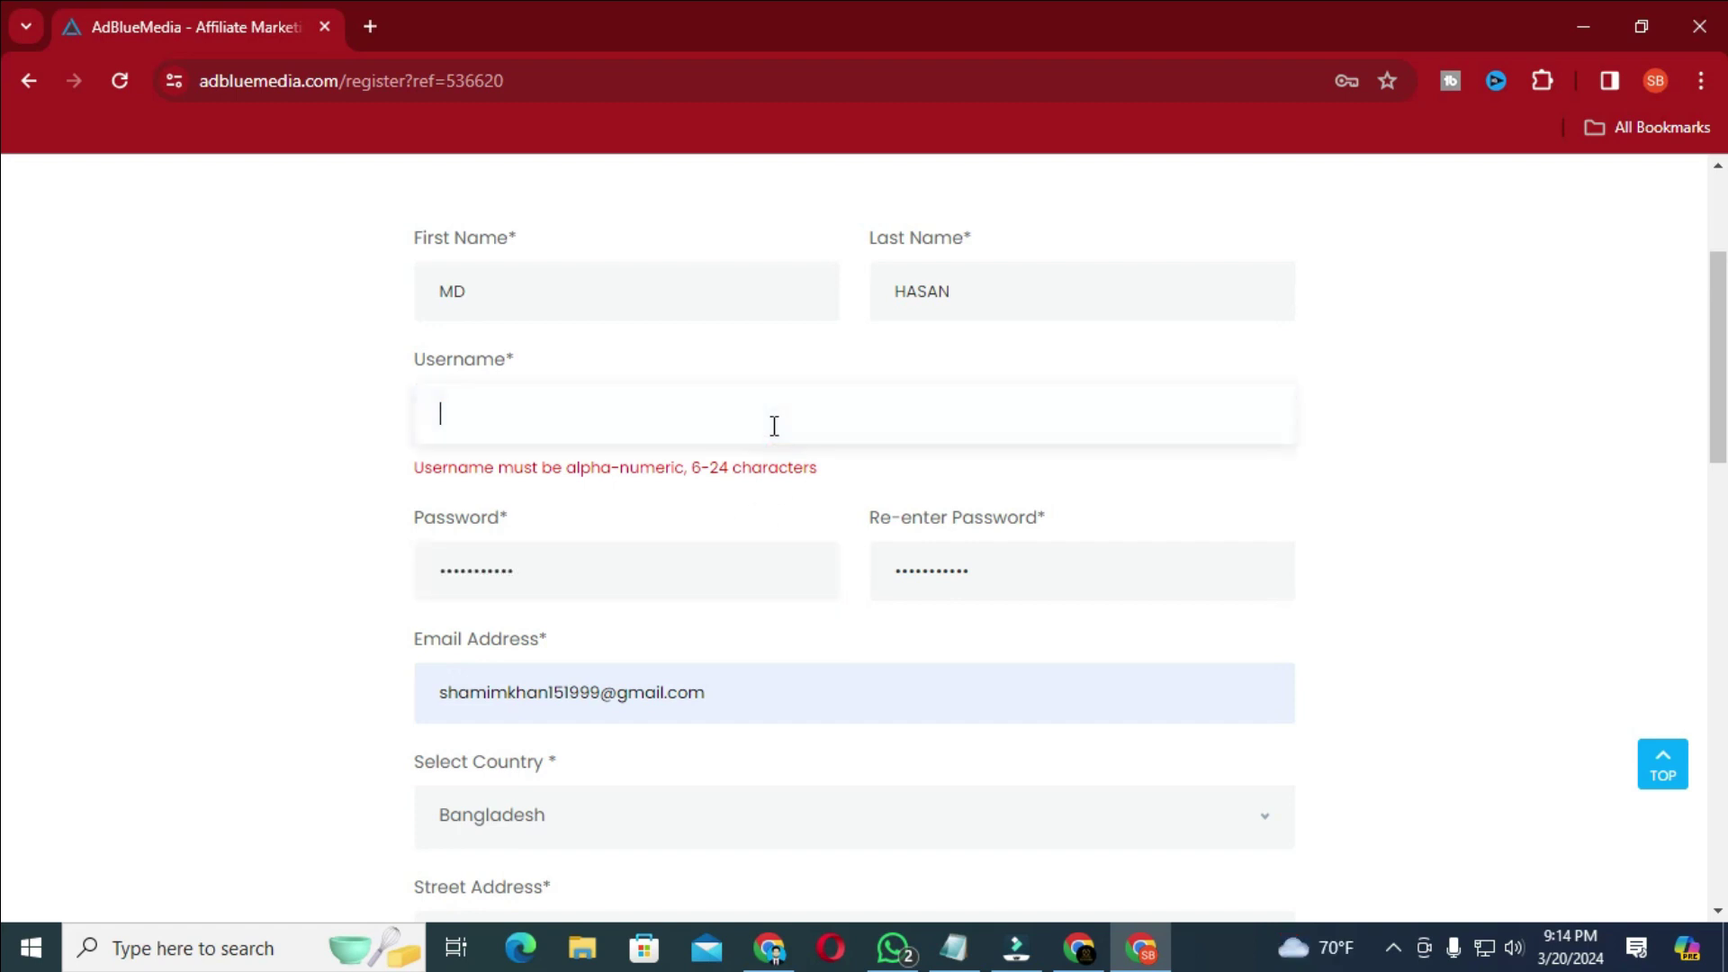
type("mdha")
type("san8")
- Redo the reCAPTCHA check and resubmit the registration form
scroll(772, 432, "down", 10)
scroll(775, 514, "down", 1)
left_click(450, 674)
scroll(795, 710, "down", 2)
scroll(793, 710, "down", 1)
left_click(796, 682)
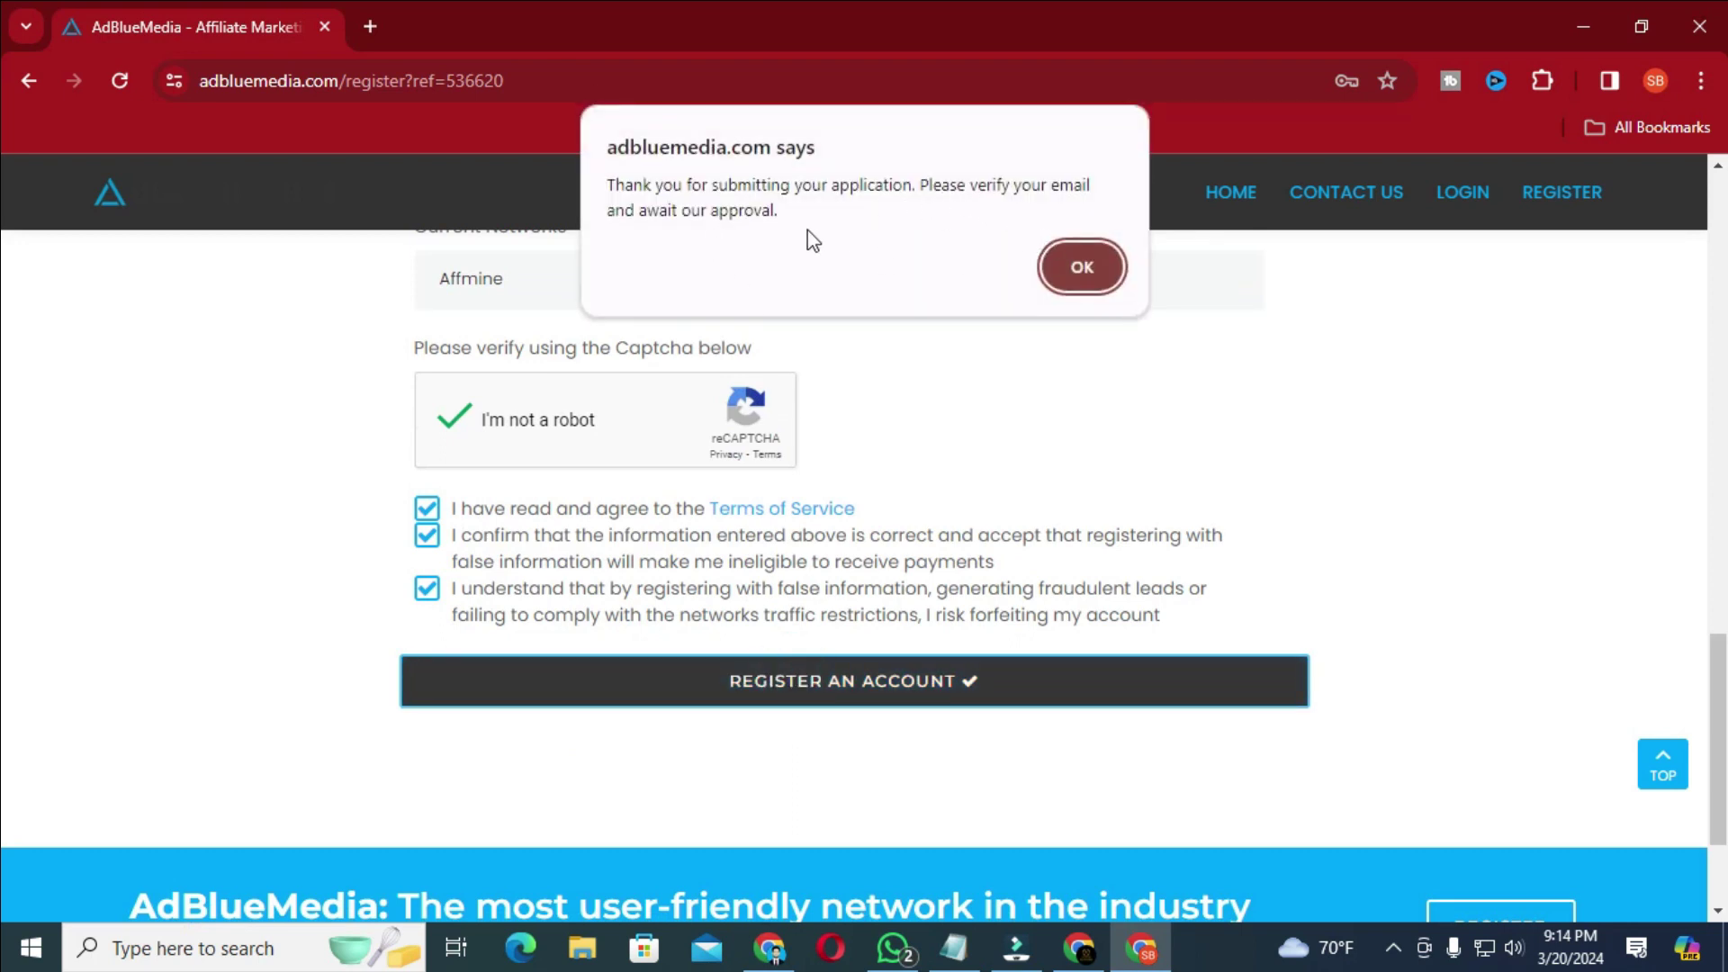
- Open Gmail in a new tab and follow the AdblueMedia Verify Email Address link
left_click(1080, 267)
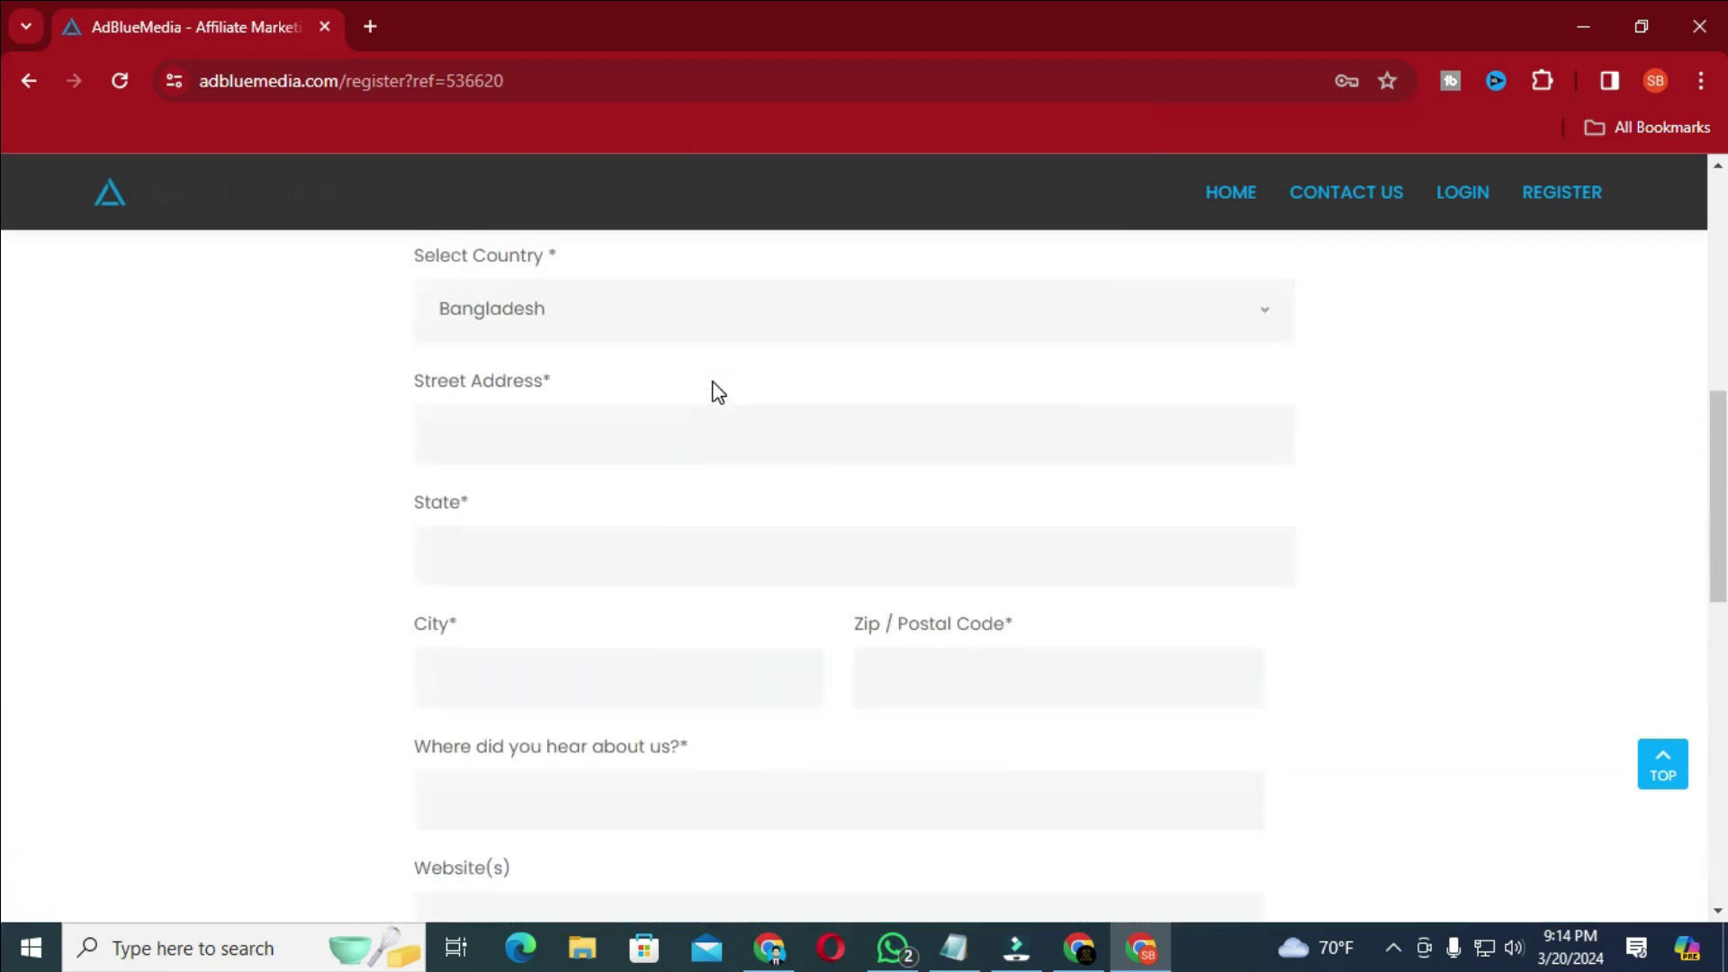
left_click(369, 19)
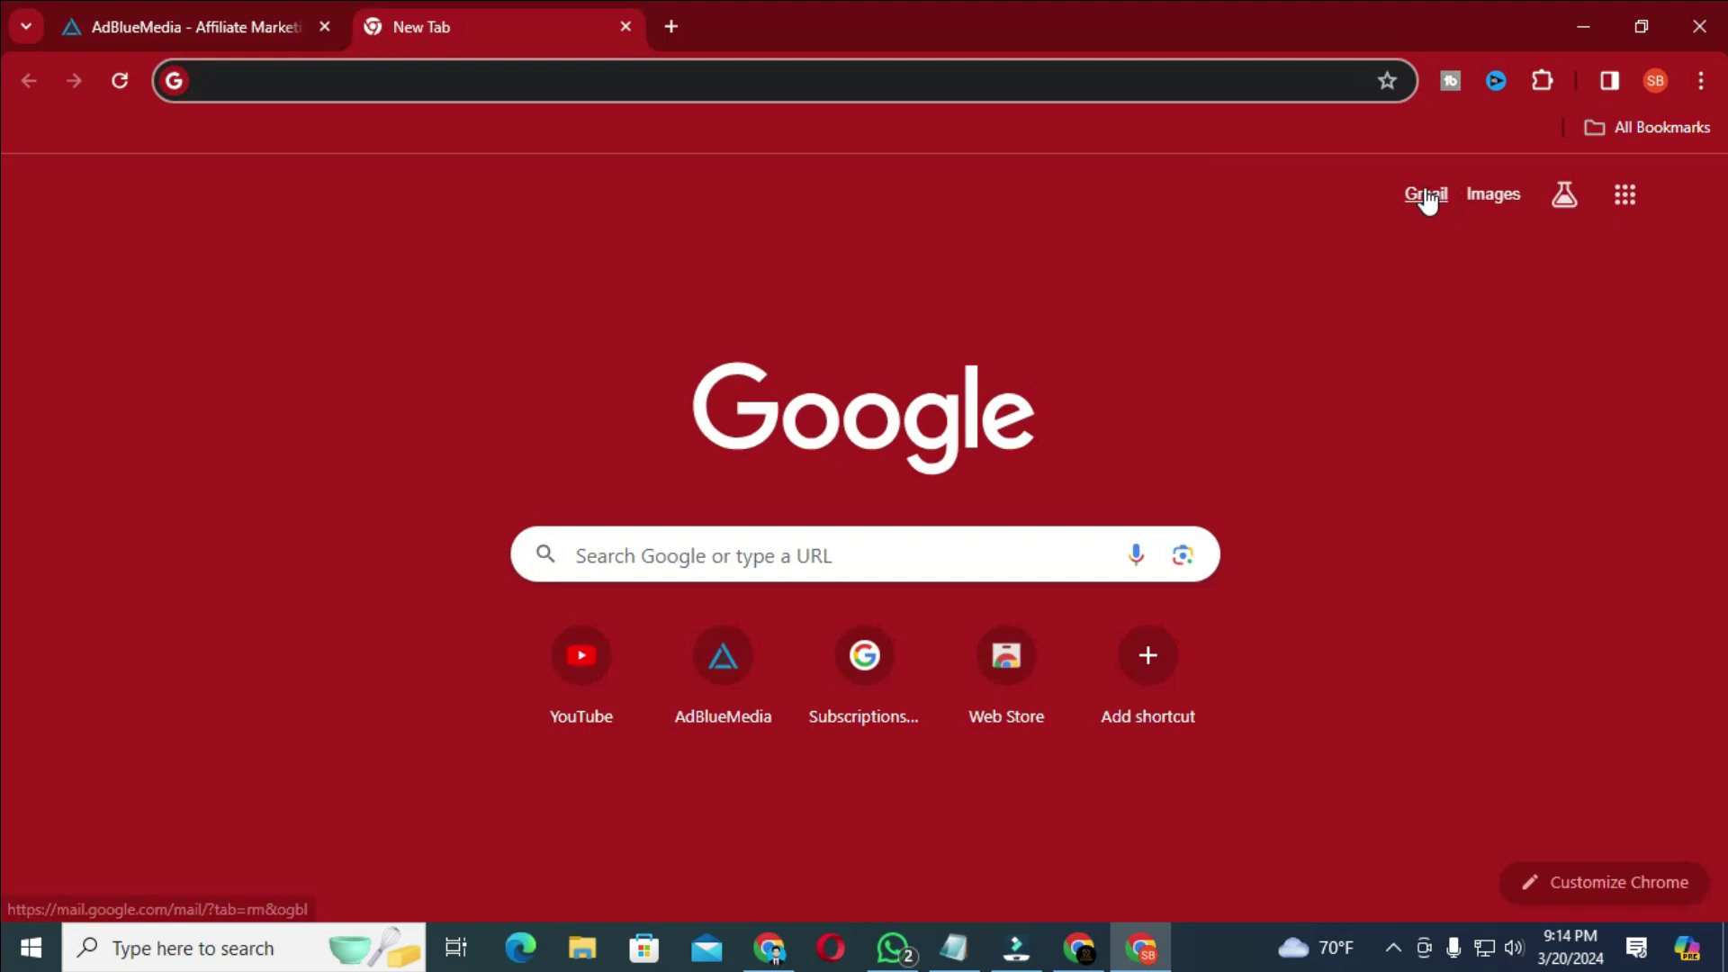
left_click(1426, 194)
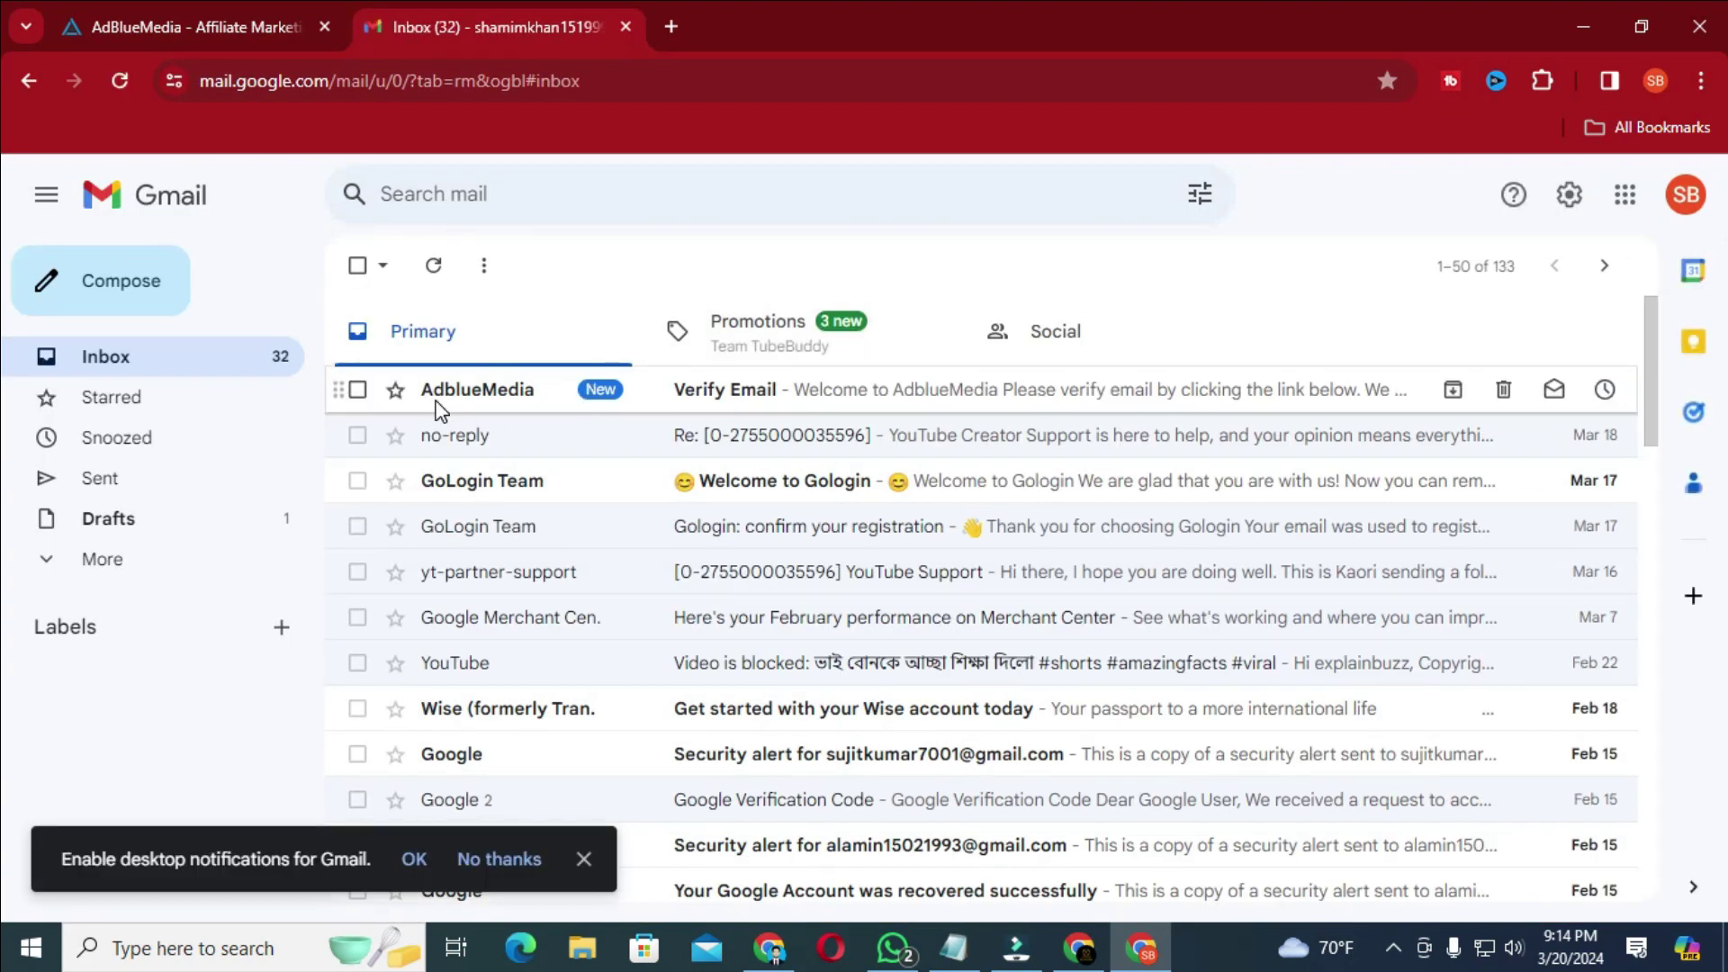
left_click(677, 396)
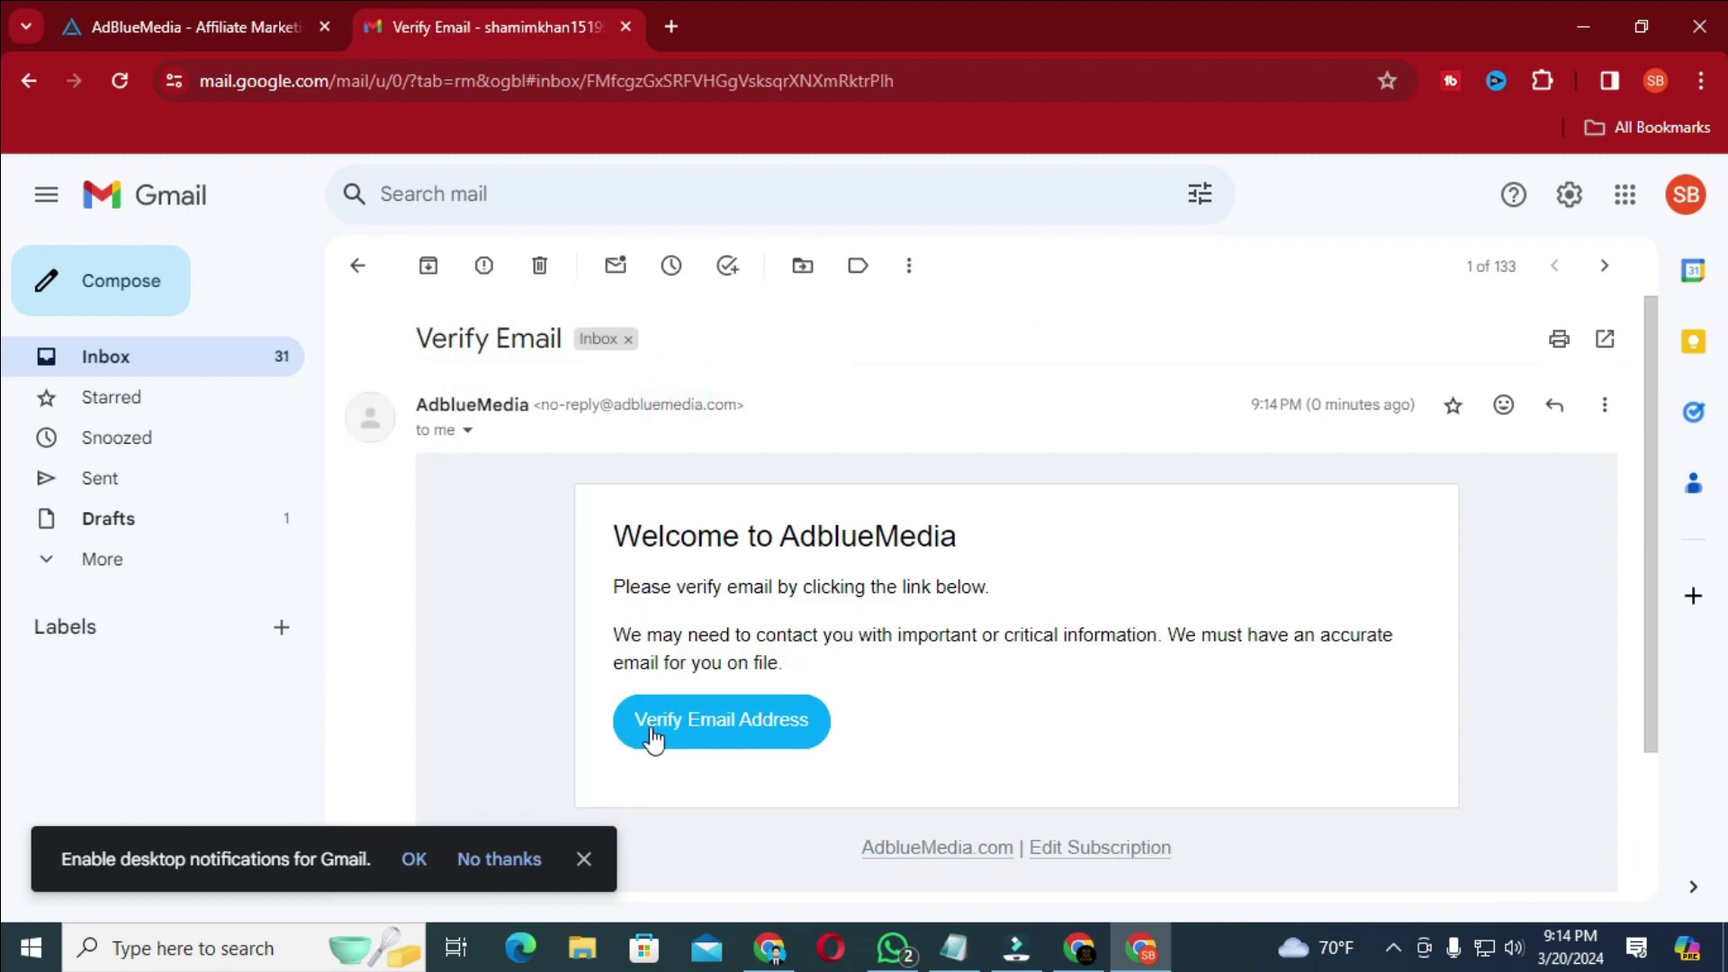
left_click(691, 739)
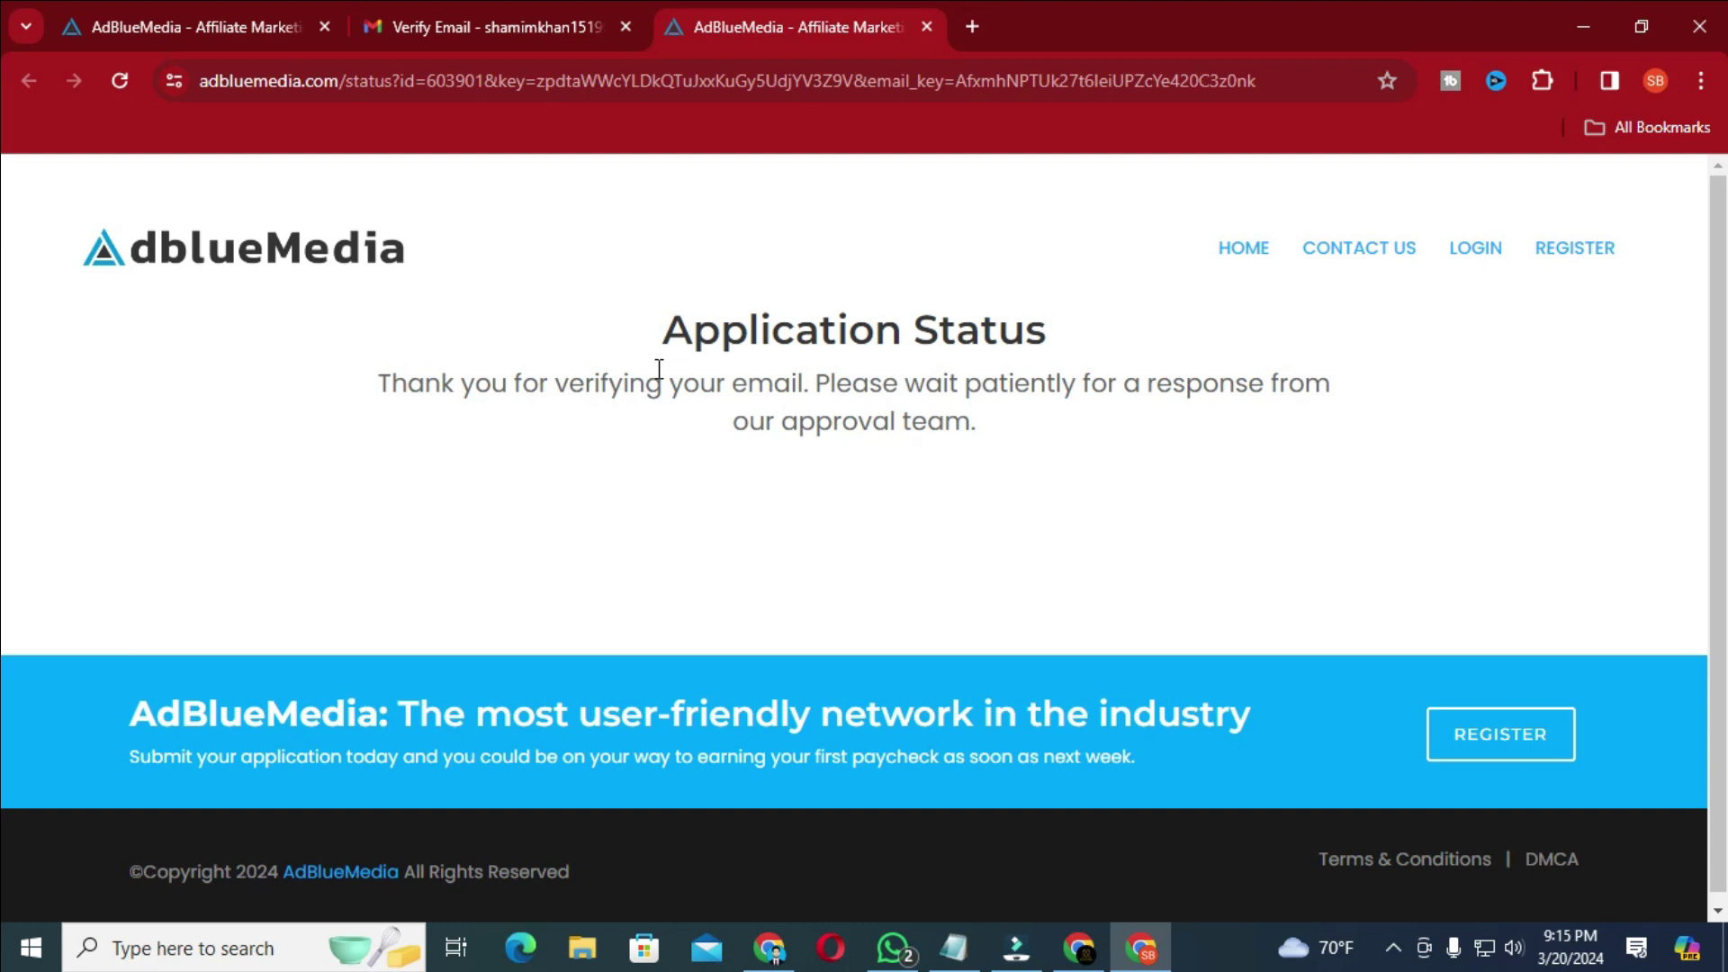
- Search Google for 'cpabuild' in a new tab and scroll through the results
left_click(972, 26)
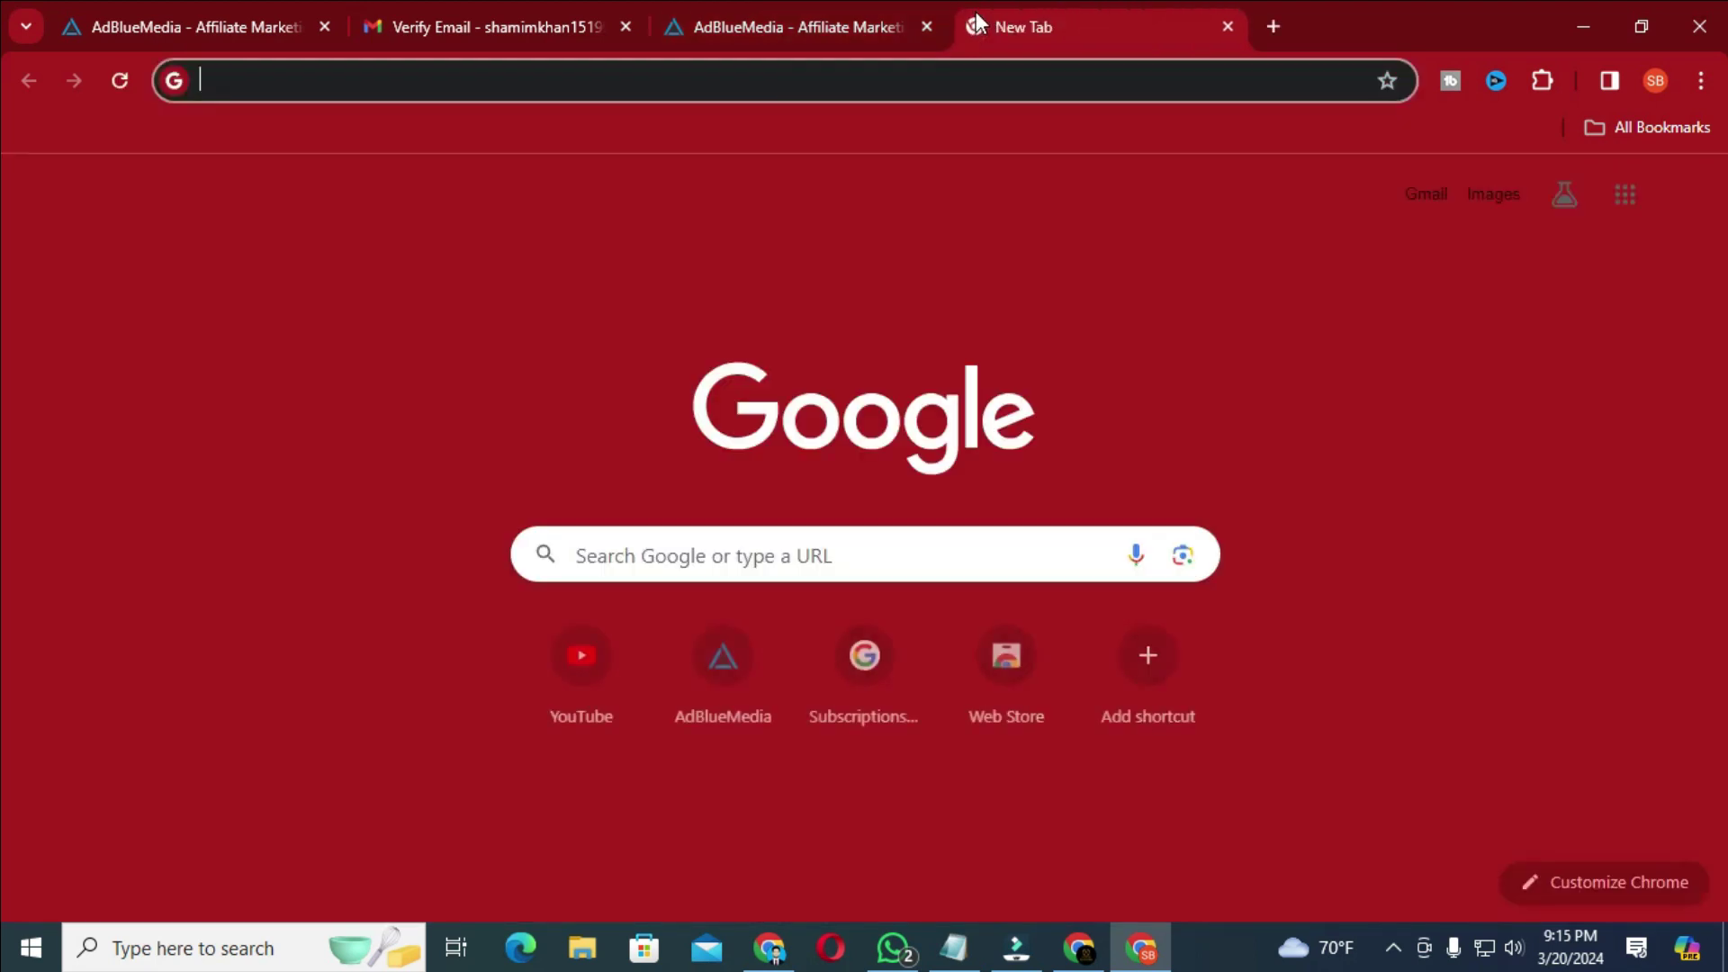
type("cpab")
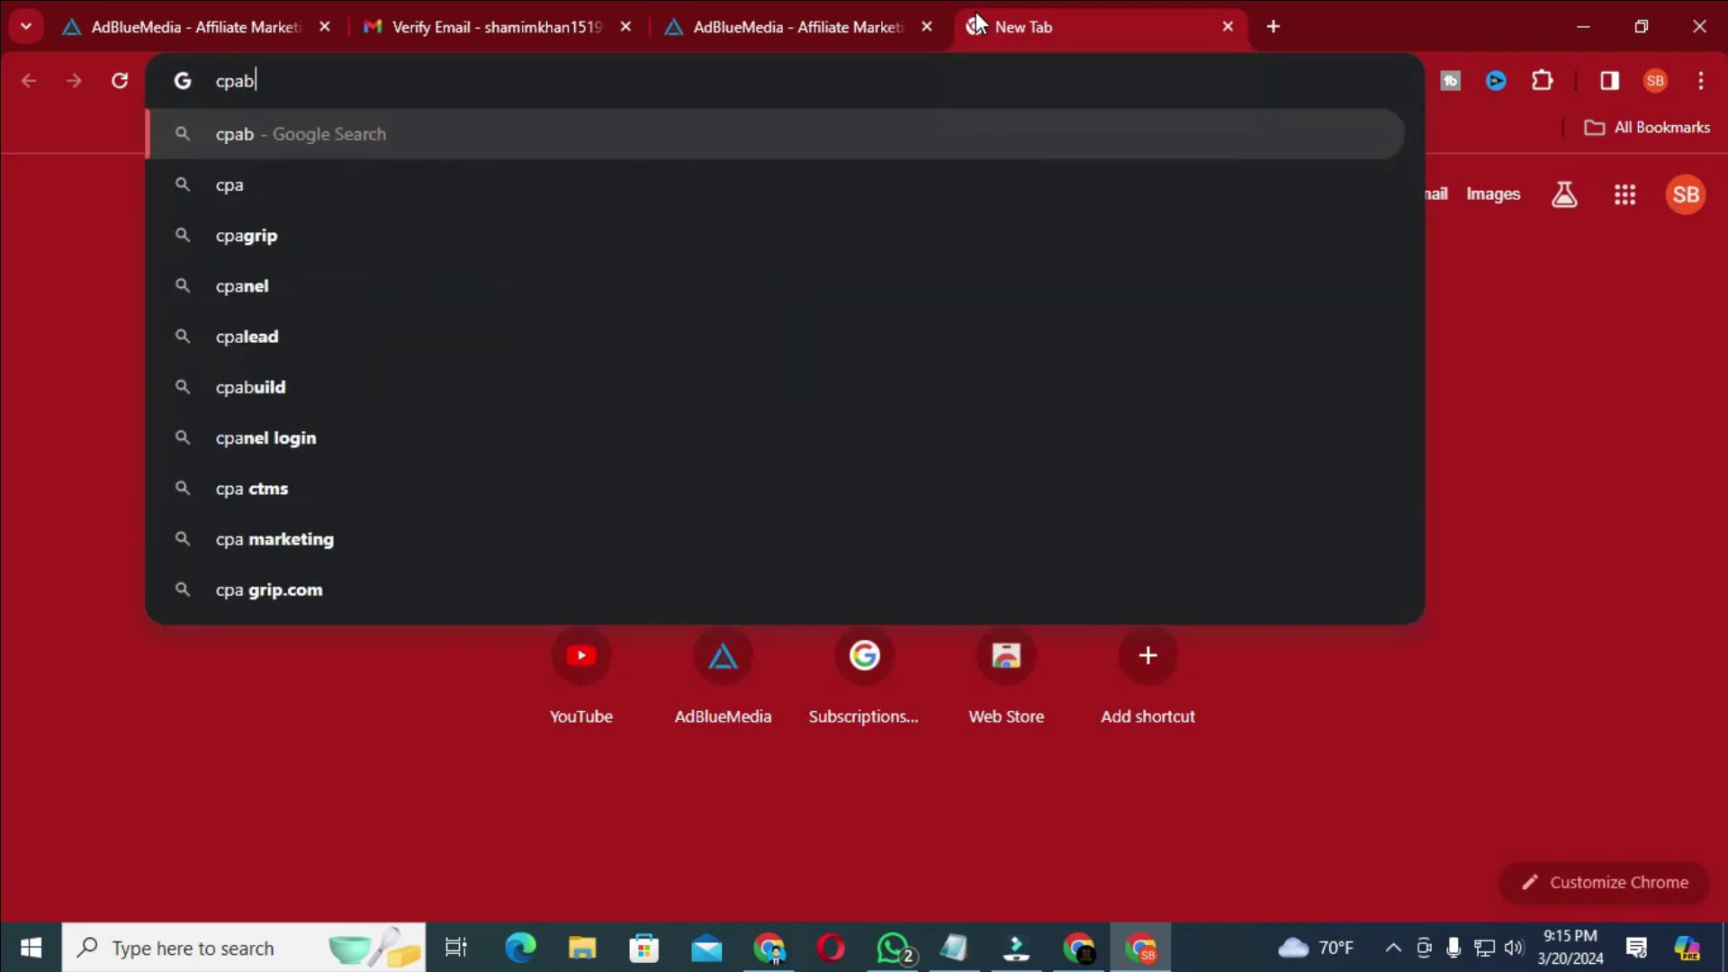
type("uild")
key("Return")
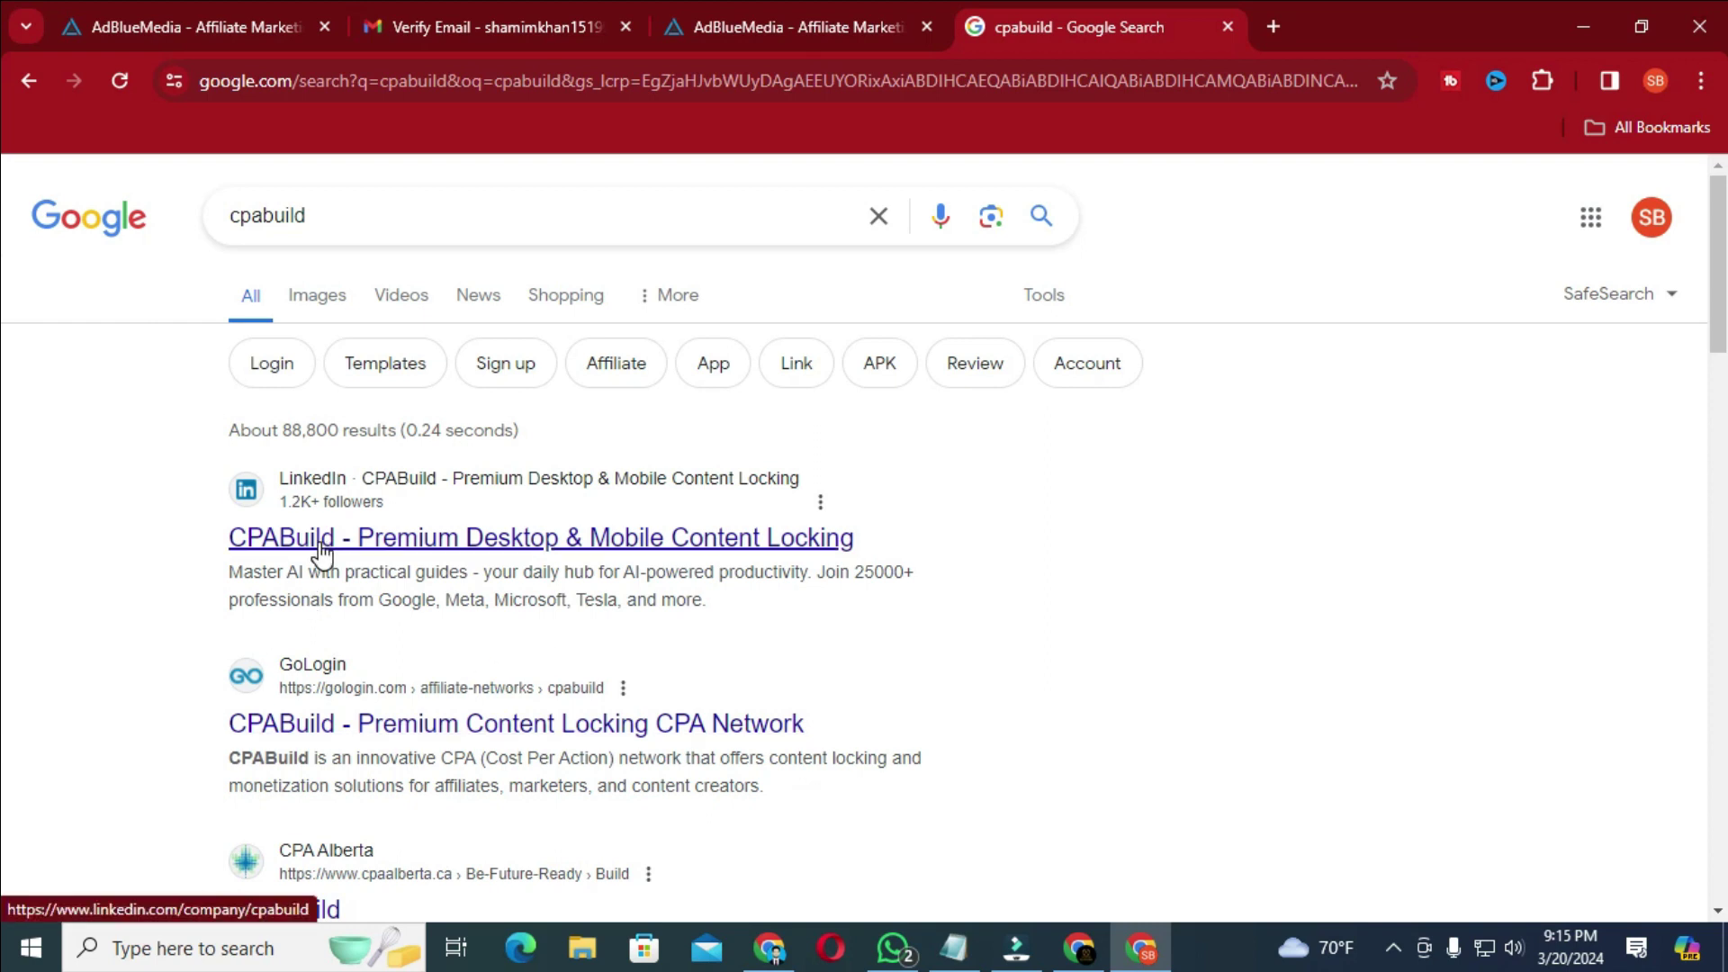
scroll(332, 548, "down", 3)
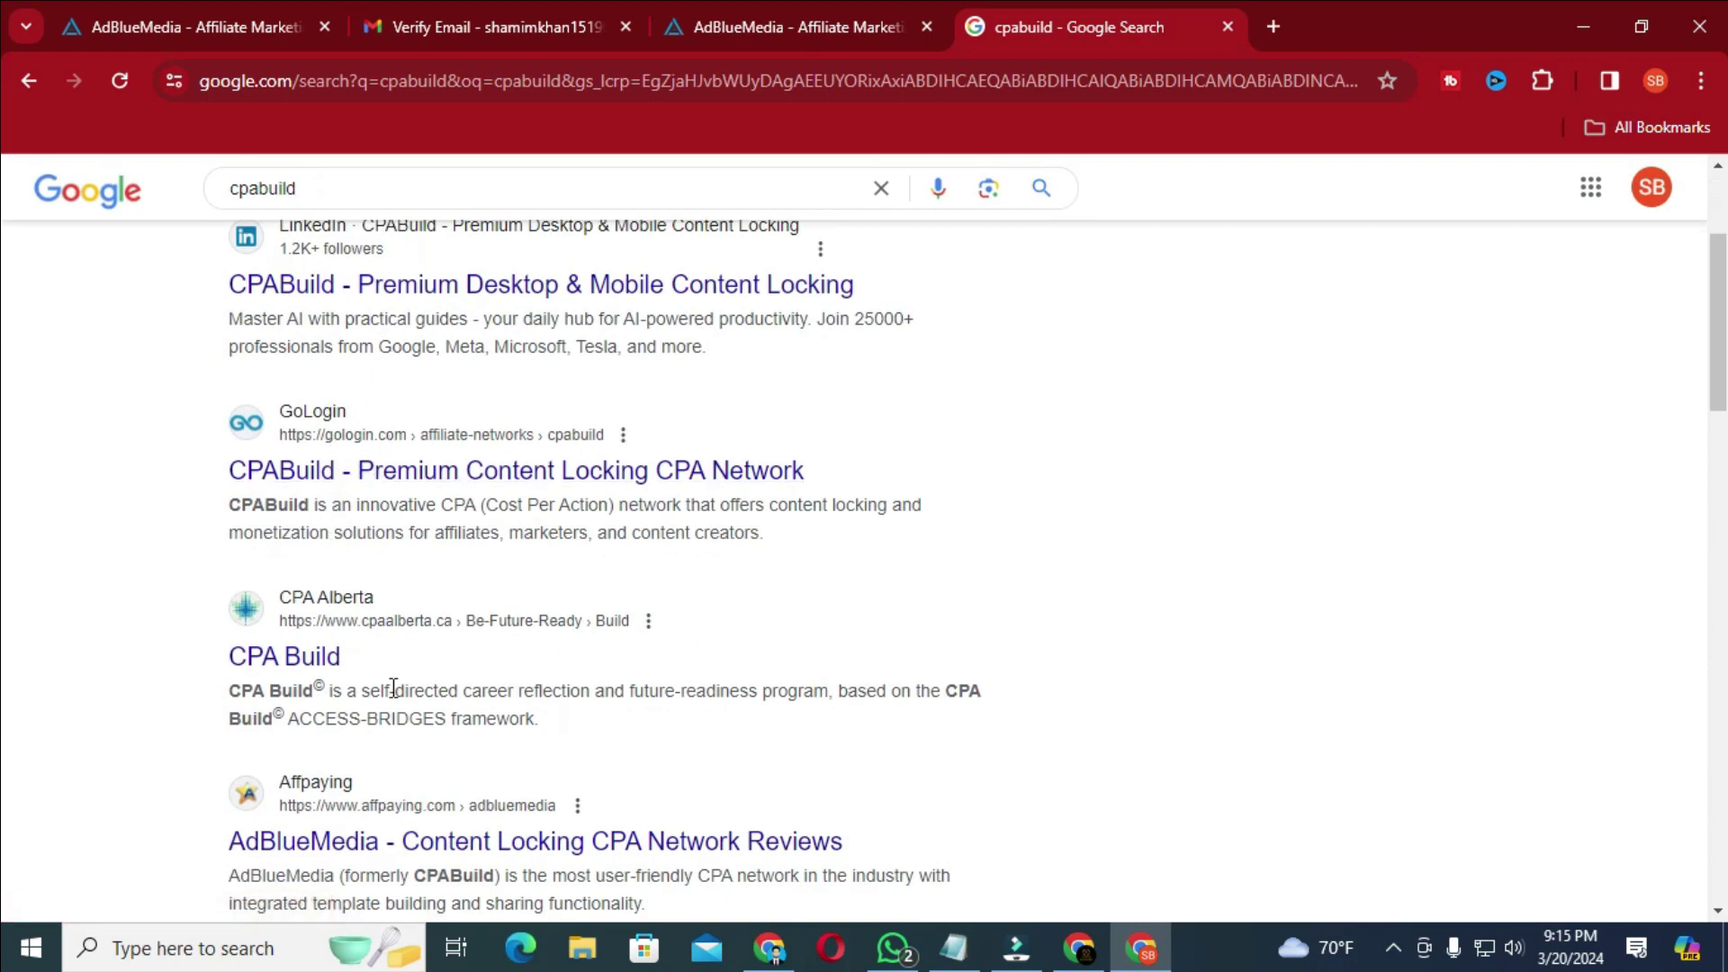
scroll(389, 687, "down", 1)
scroll(378, 693, "down", 2)
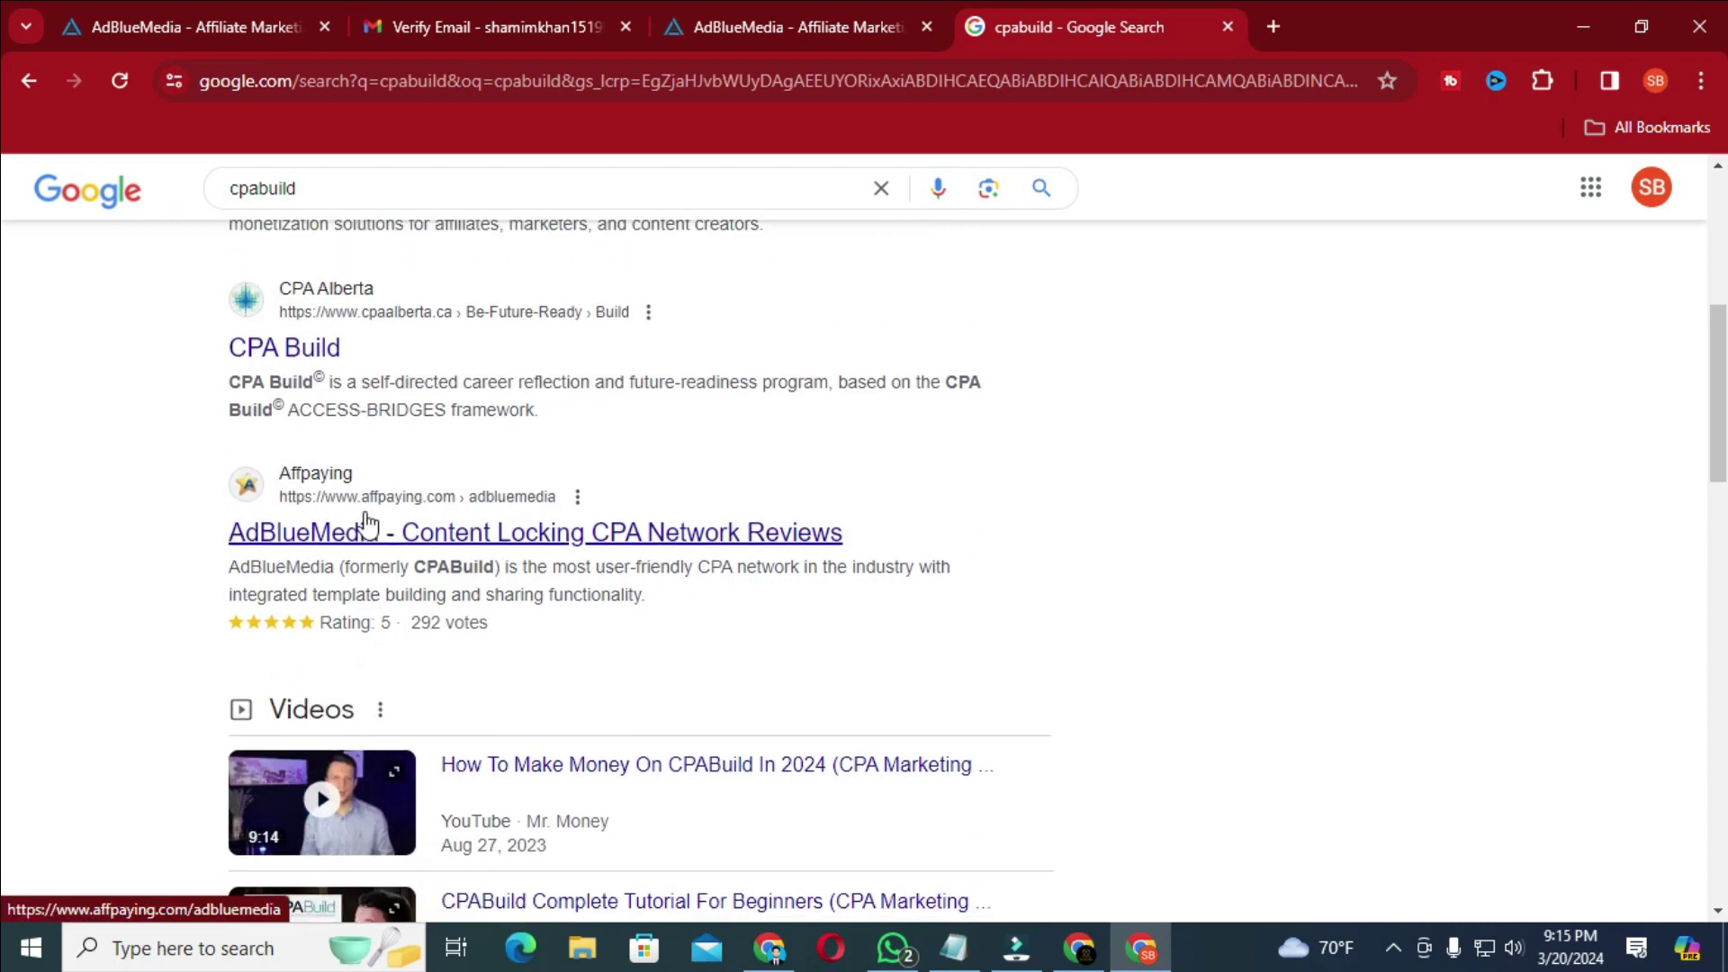
scroll(369, 518, "up", 5)
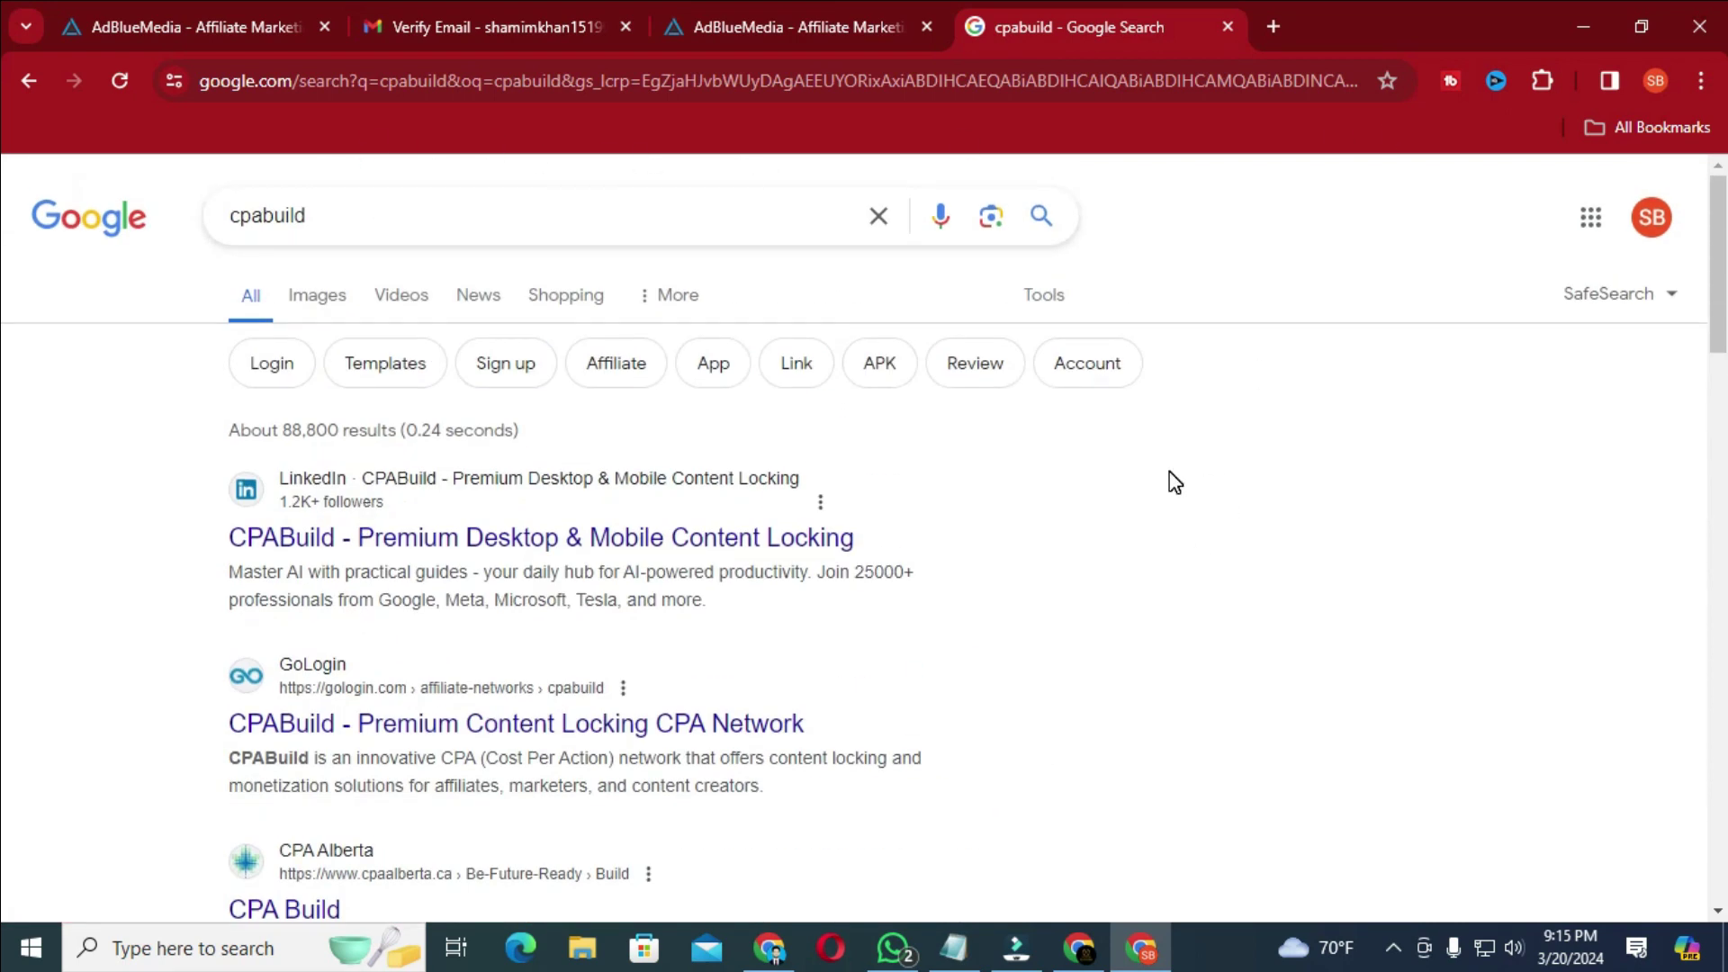
- In the second Gmail inbox, view AdblueMedia's Verify Email, then open the Application Approved message
left_click(451, 12)
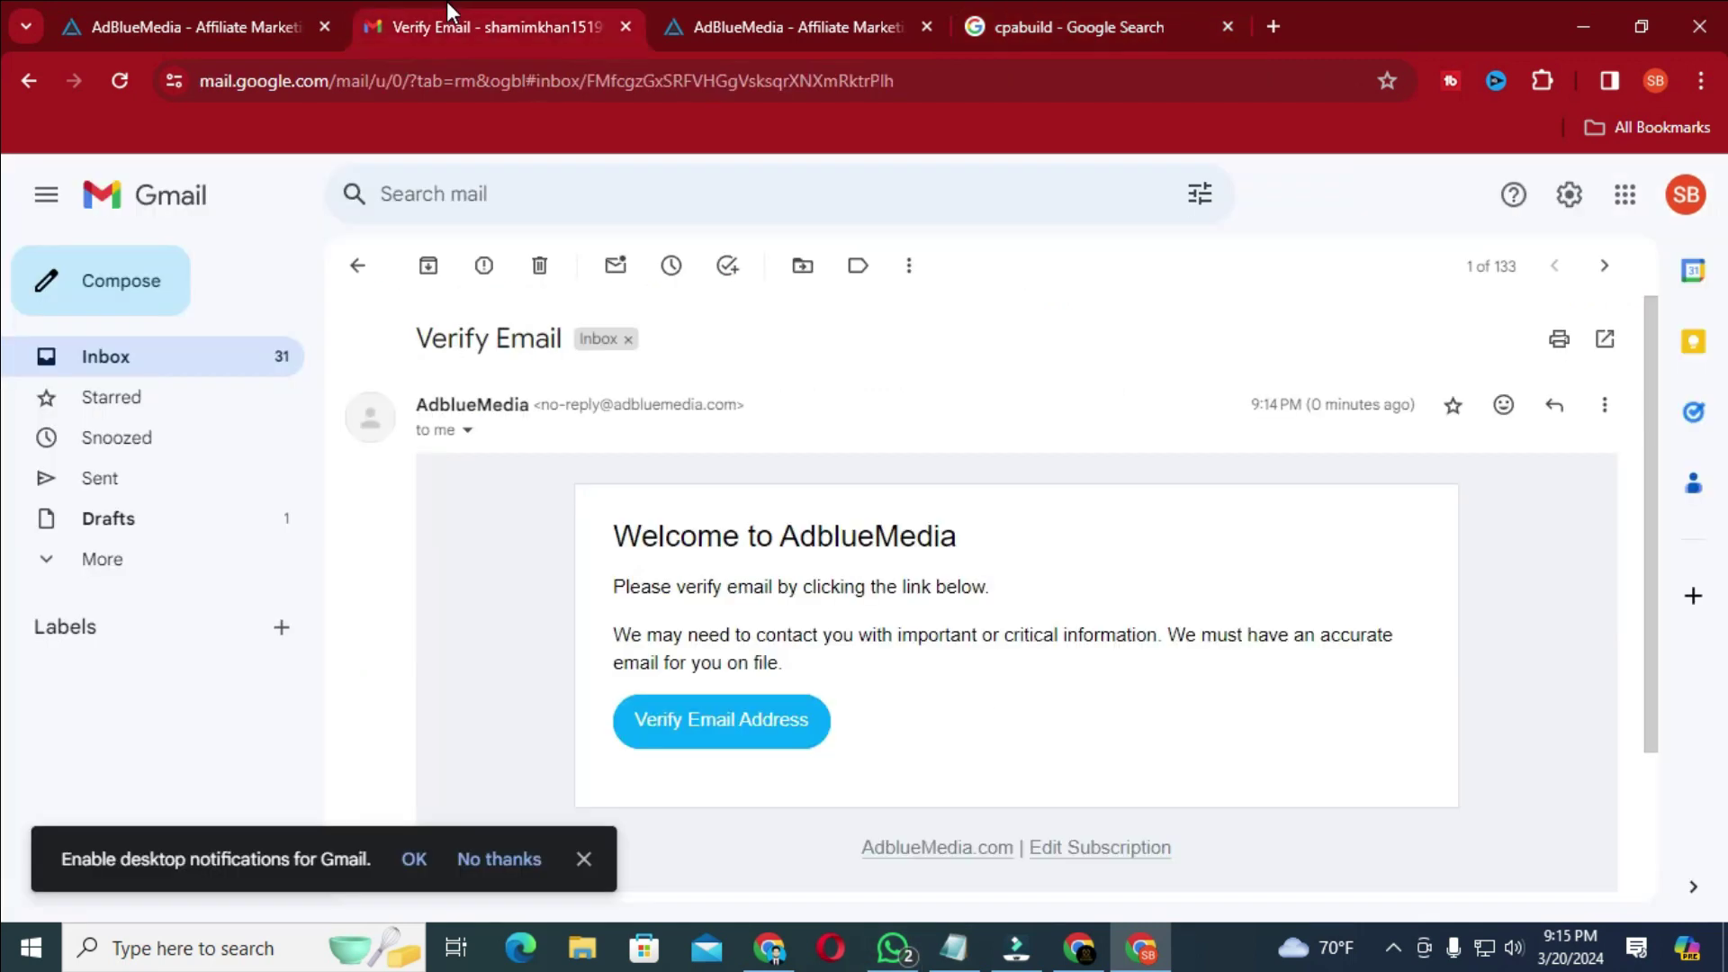
left_click(358, 264)
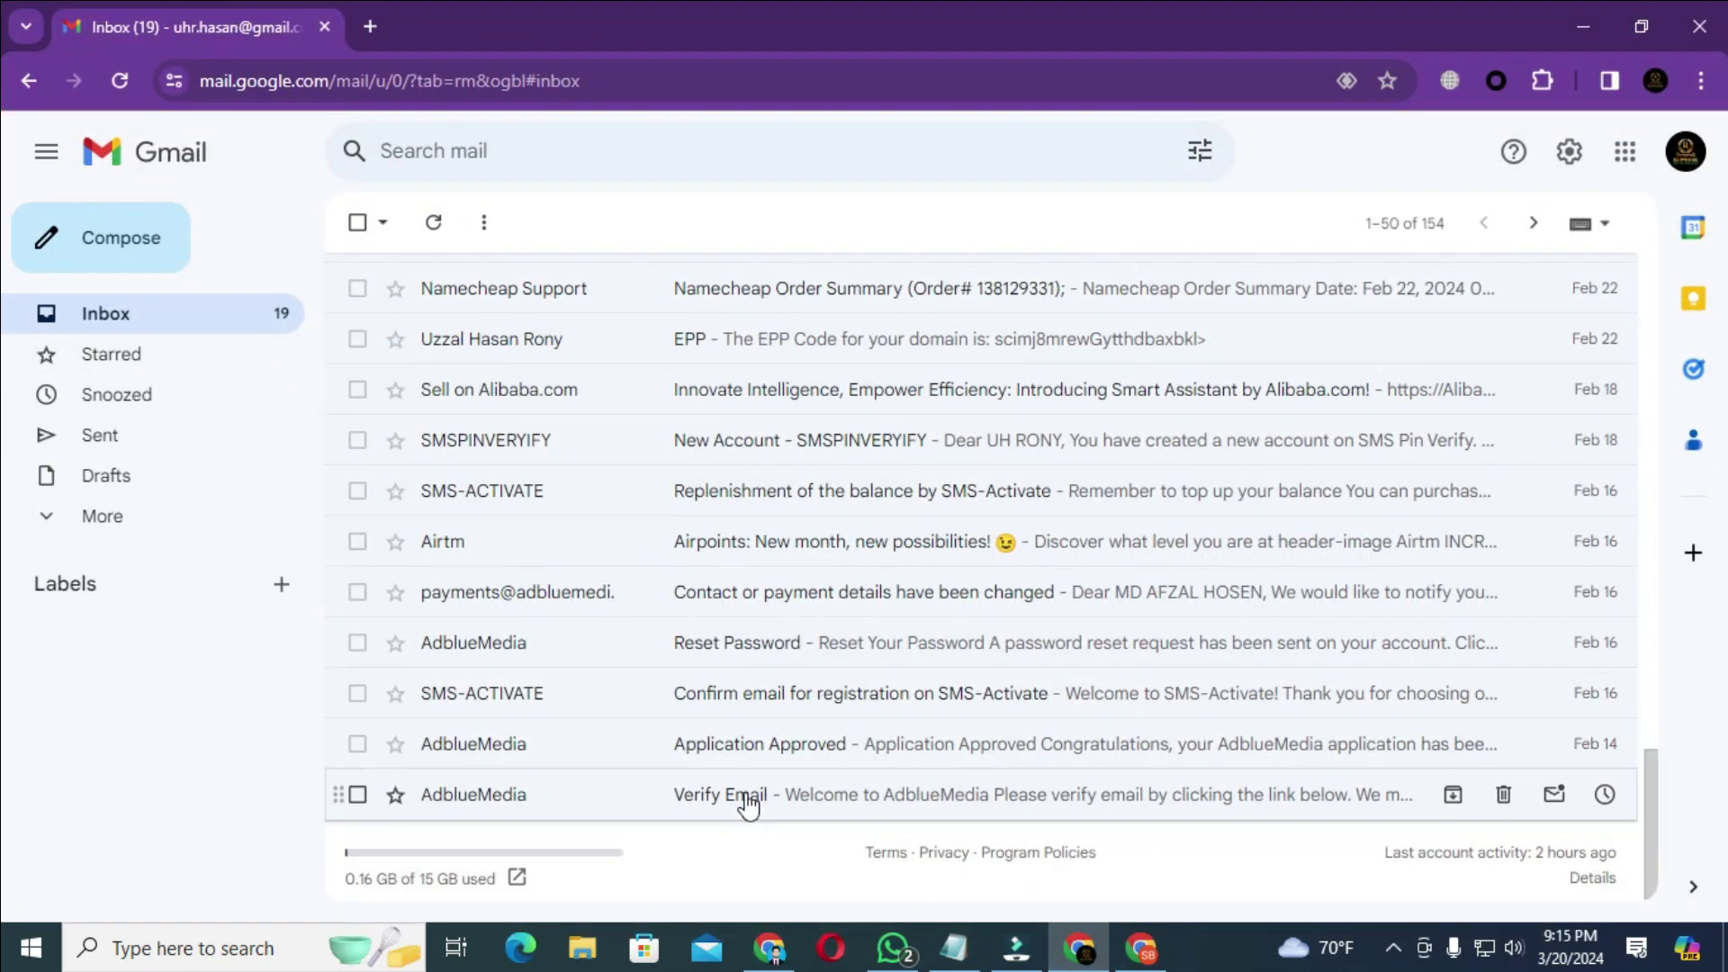
left_click(726, 801)
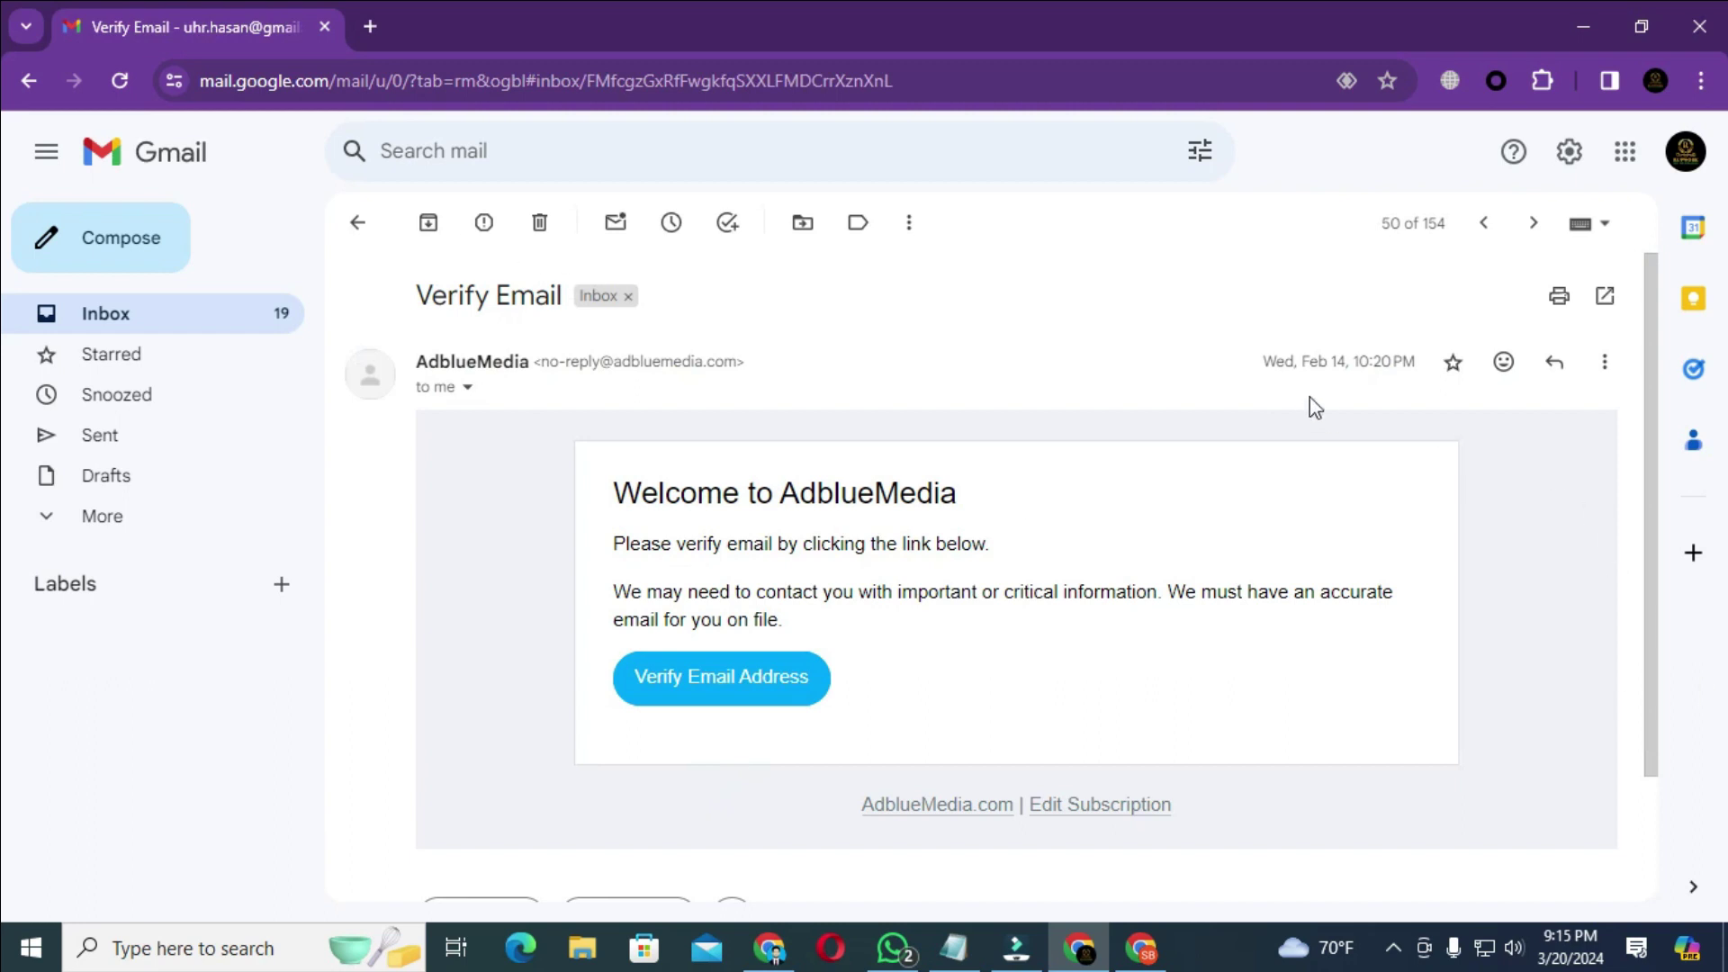
left_click(333, 223)
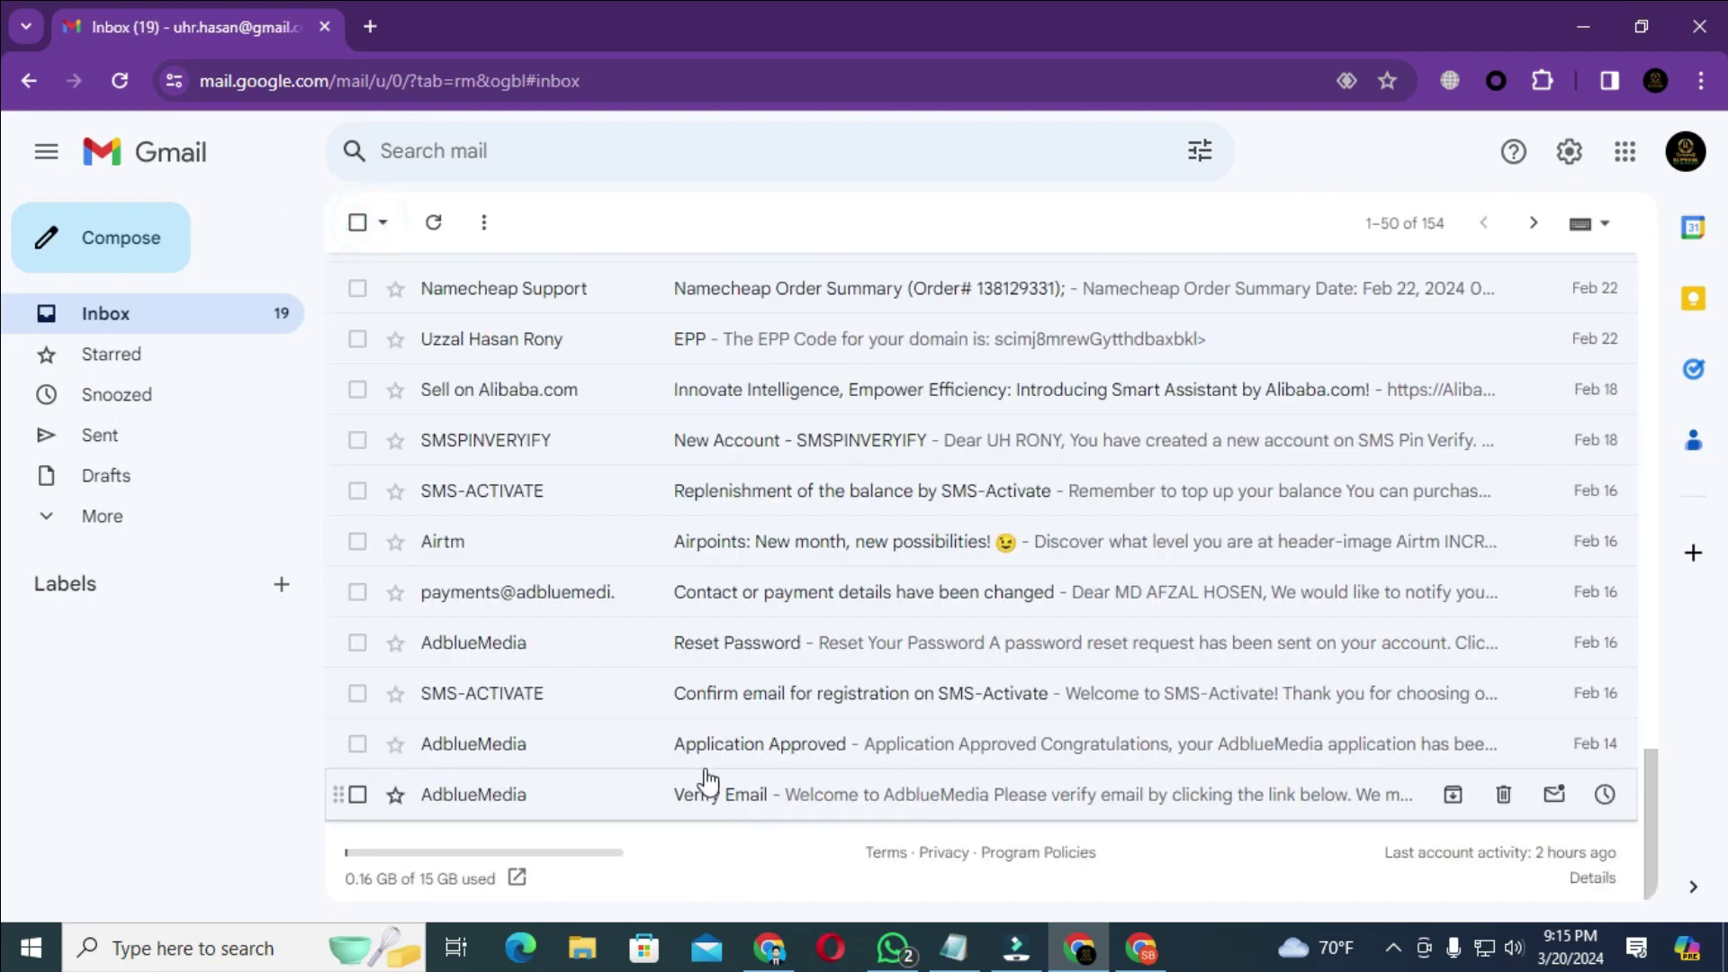
left_click(727, 753)
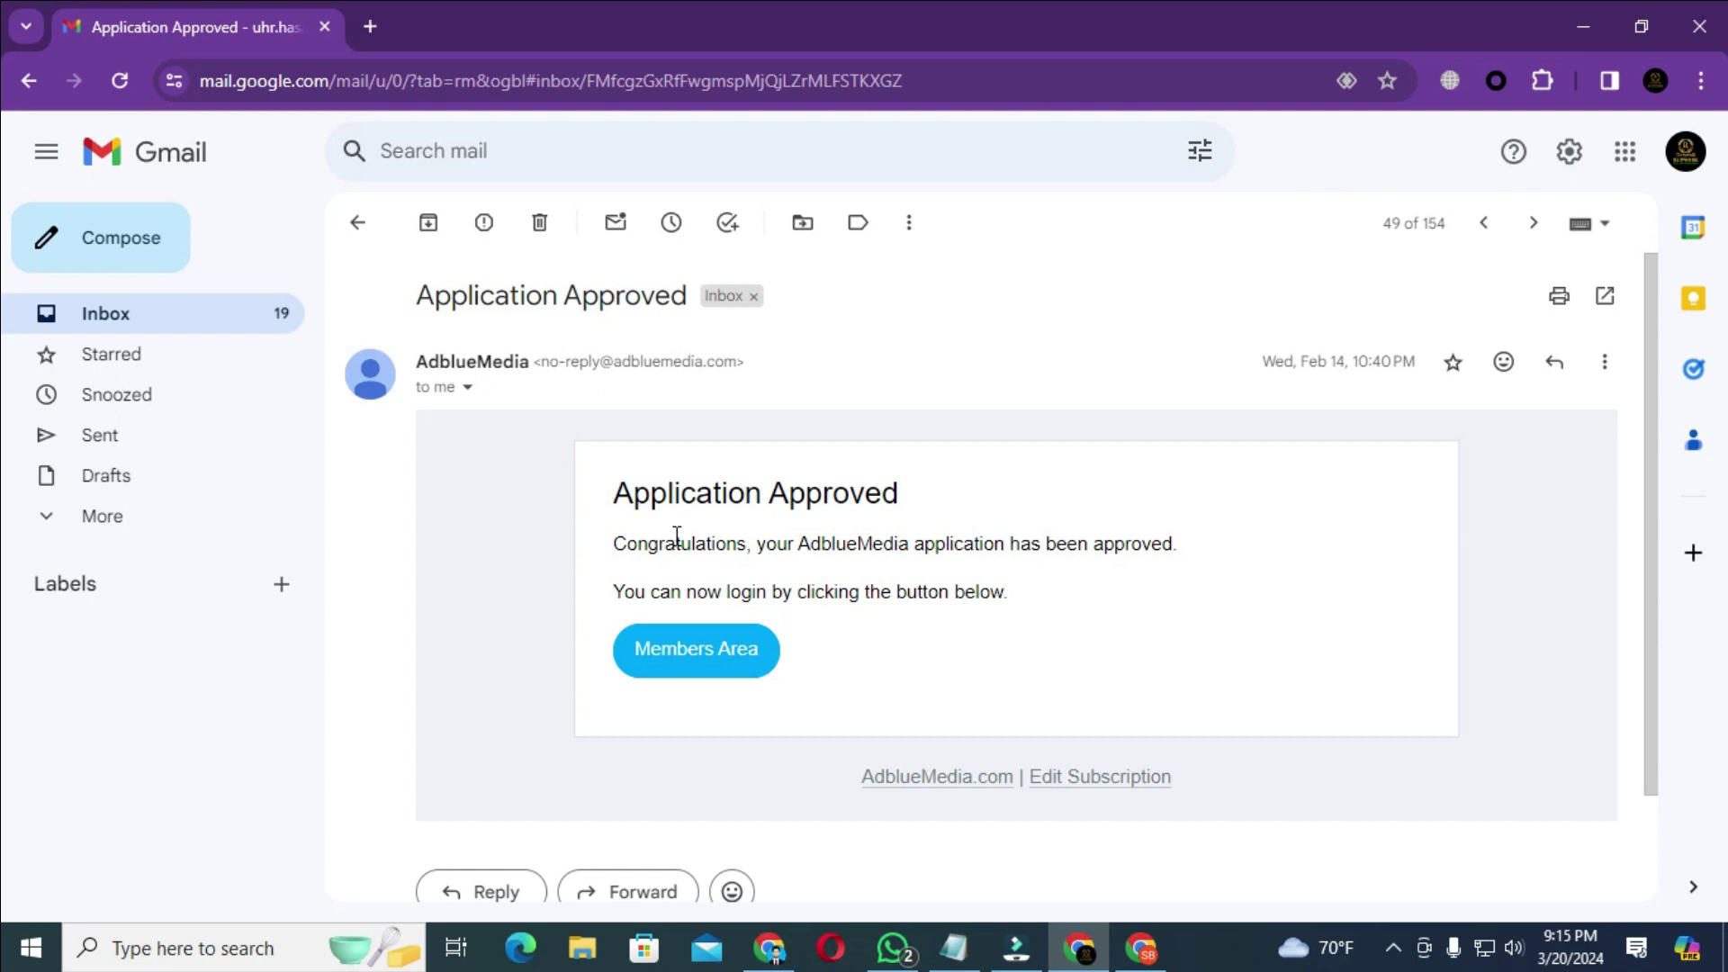
- Review the Feb 14 AdblueMedia Verify Email and Application Approved messages, ending on the inbox list
left_click(356, 224)
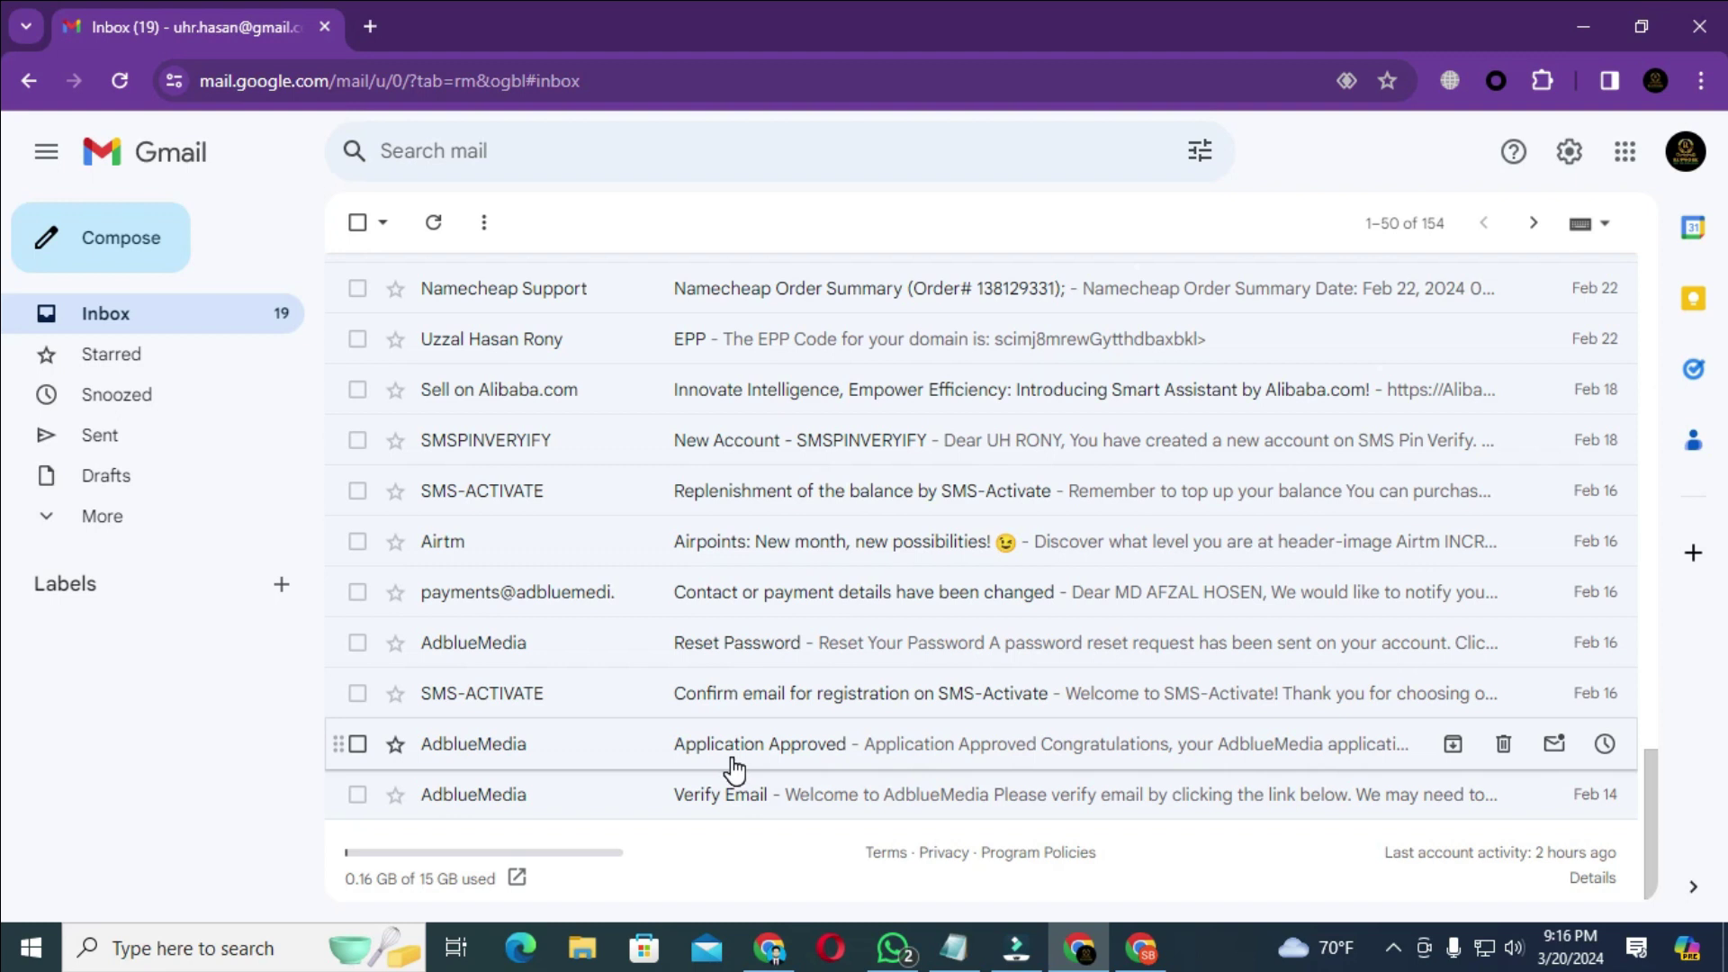
left_click(740, 798)
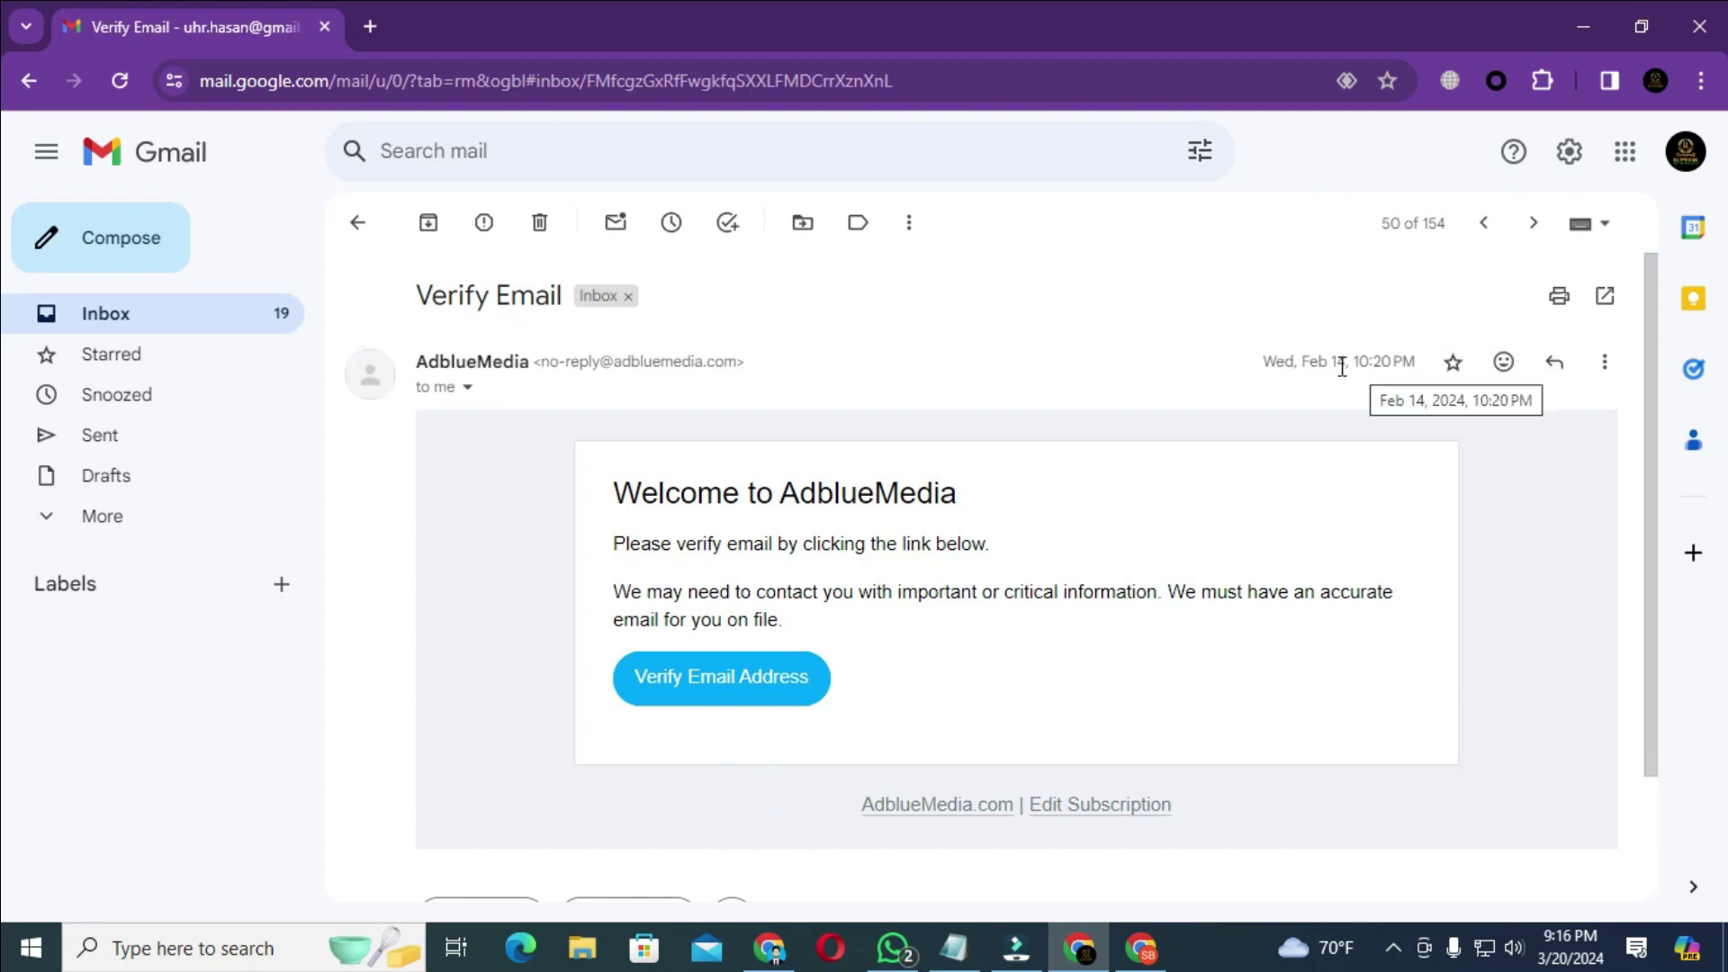
left_click(355, 222)
left_click(820, 747)
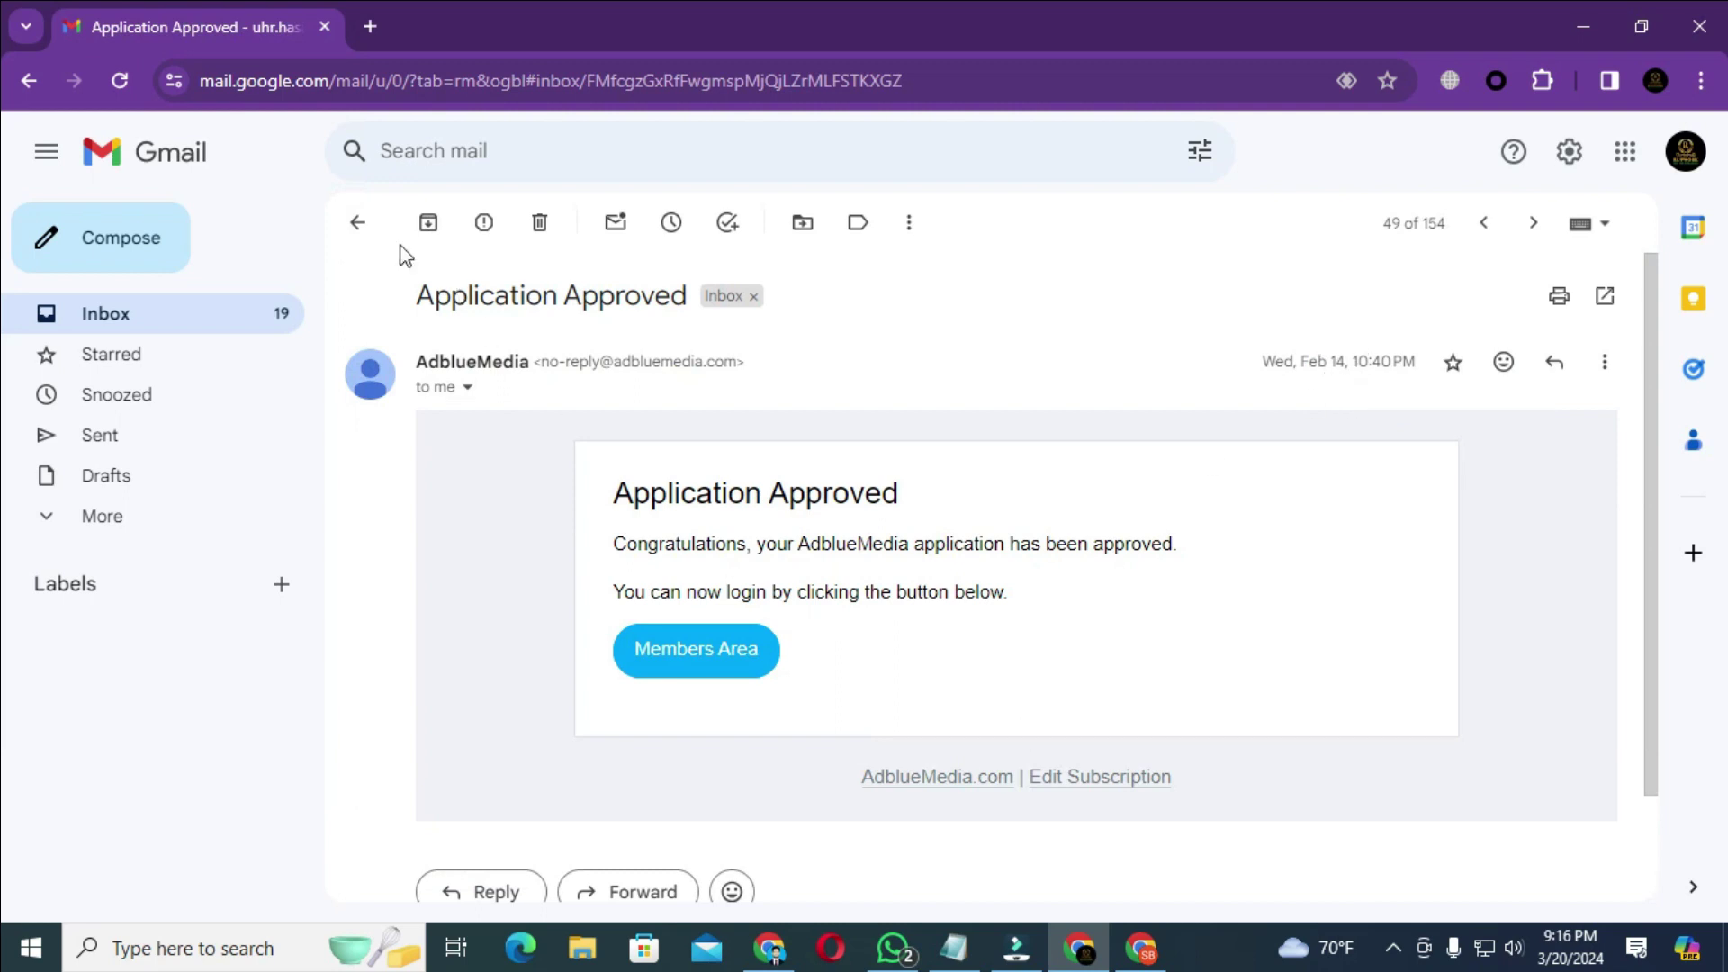
left_click(357, 223)
left_click(876, 793)
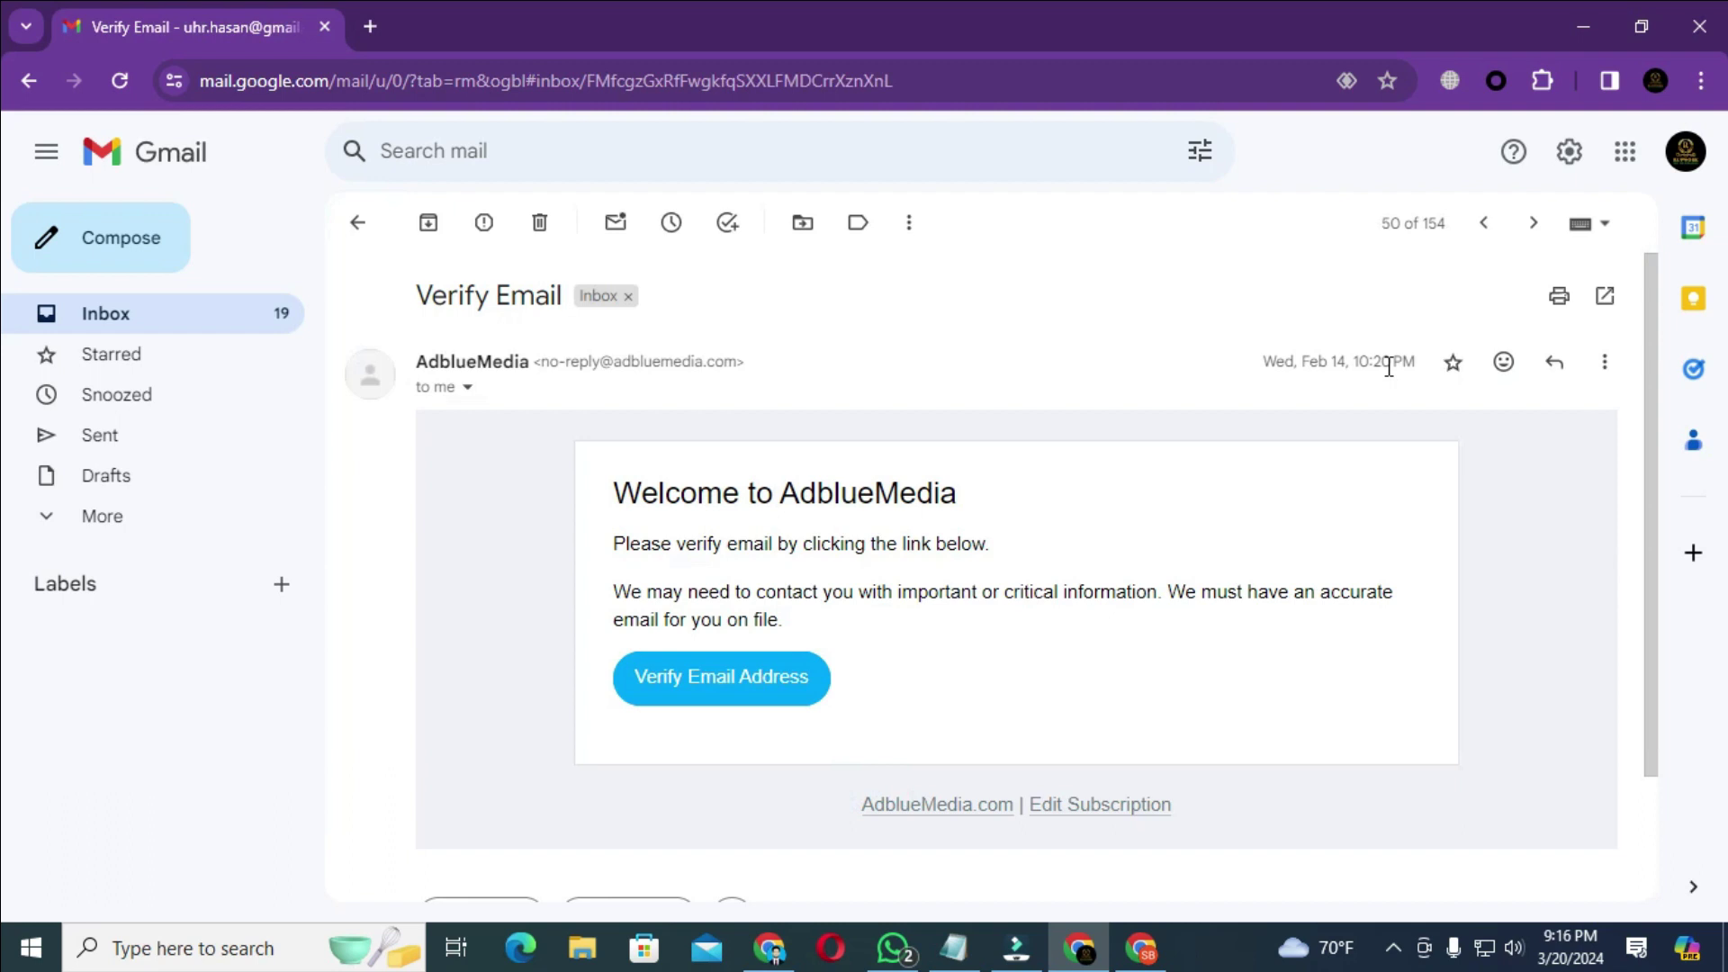
left_click(358, 223)
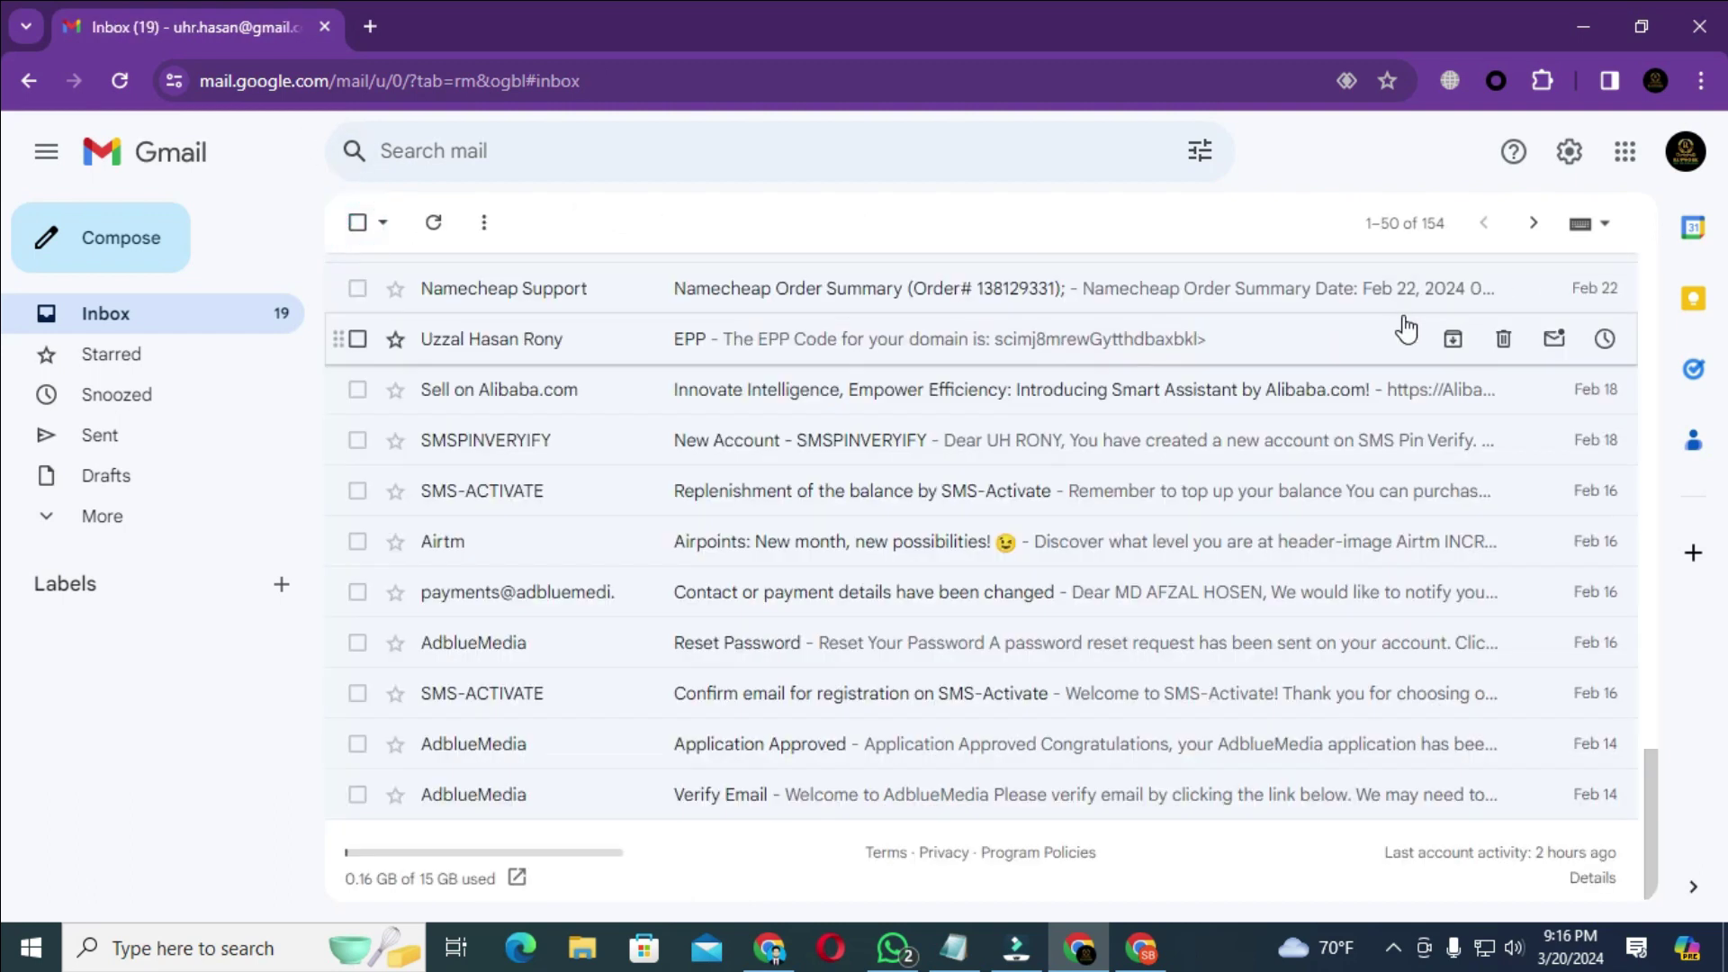